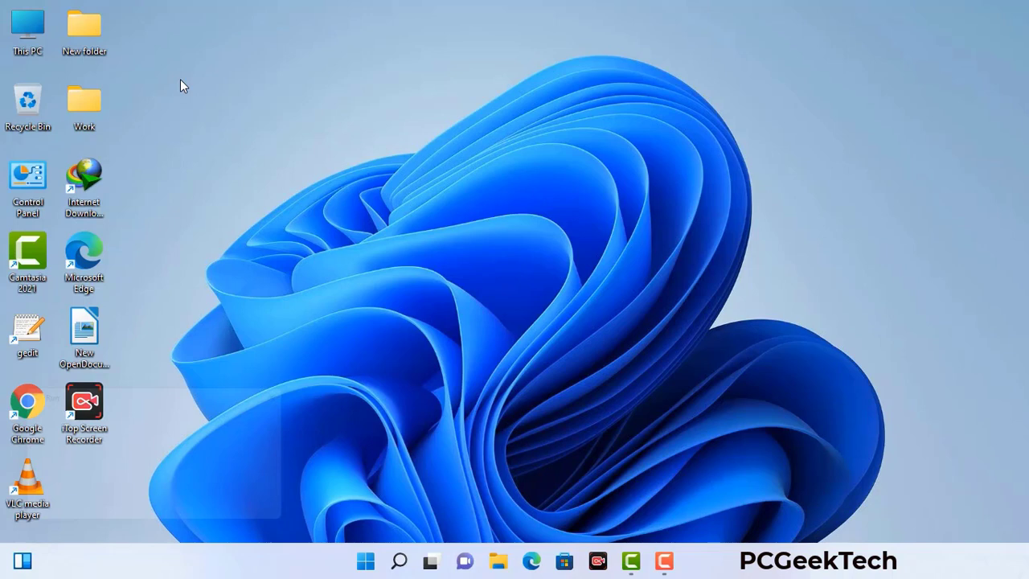
- Open System Configuration by running the msconfig command
key(super+r)
drag(176, 392, 453, 128)
click(410, 202)
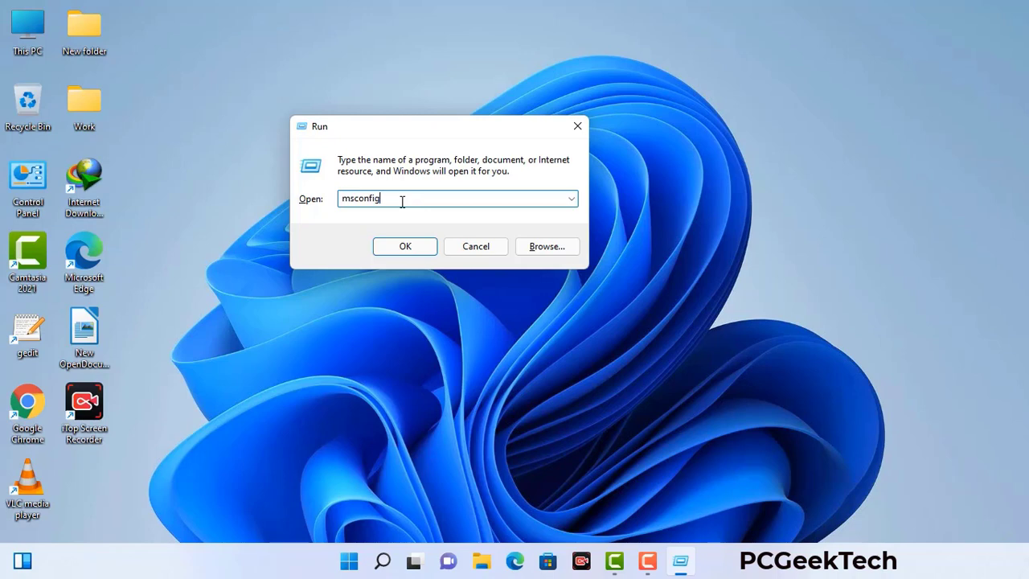
click(398, 251)
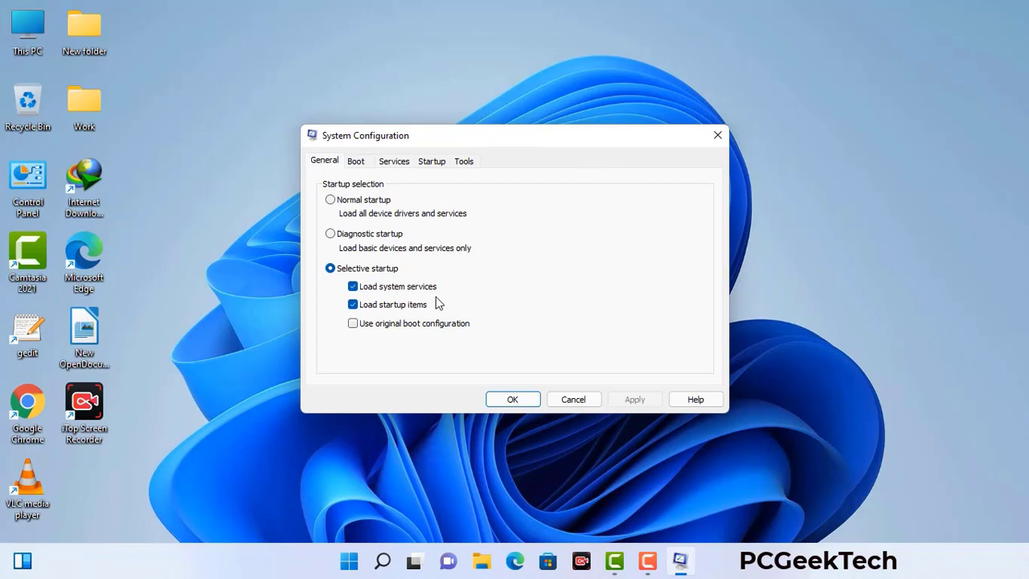
- Enable Safe boot with the Network option for Windows 11, then apply and confirm the boot settings
click(358, 162)
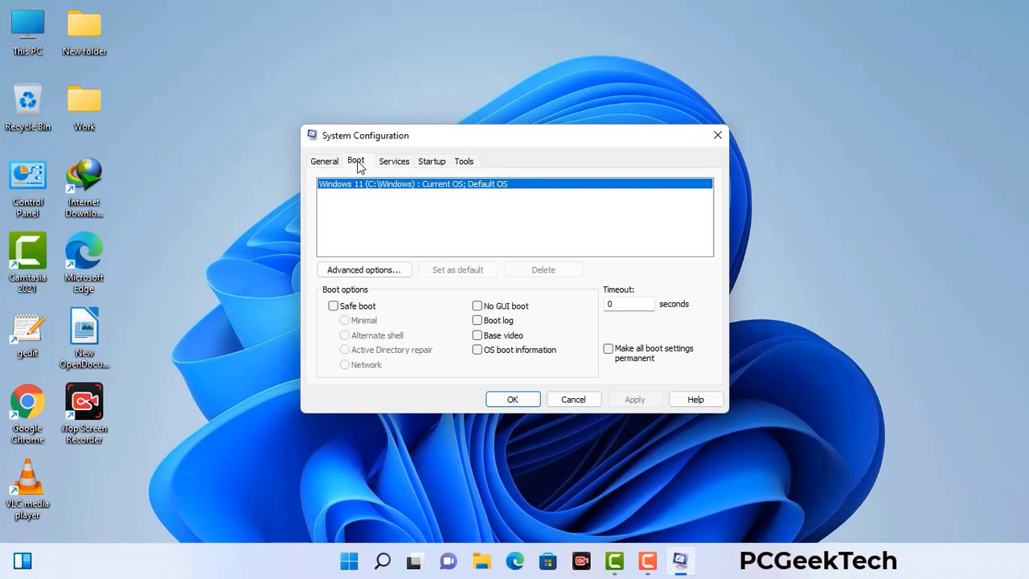
click(333, 307)
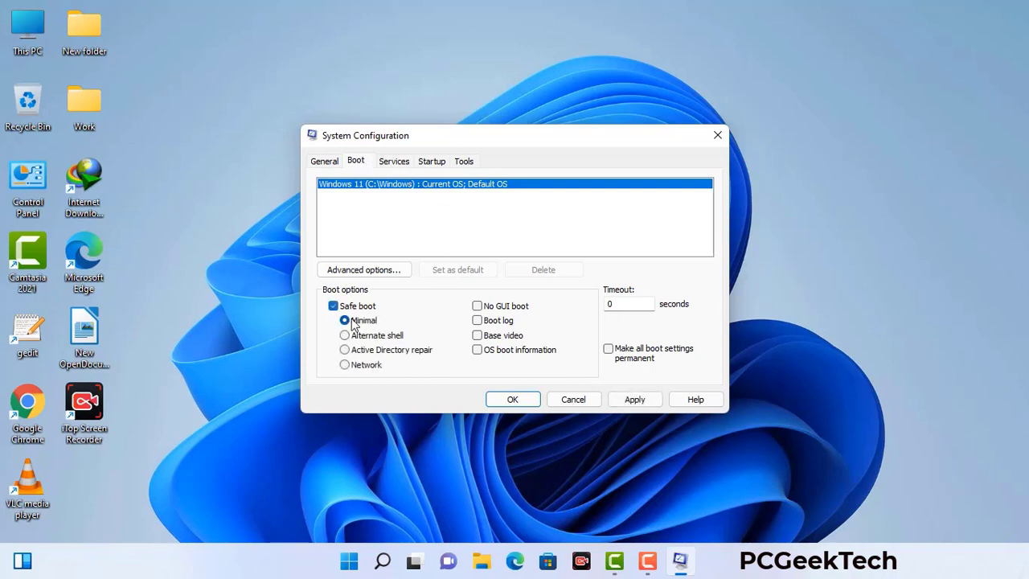
click(366, 366)
click(634, 400)
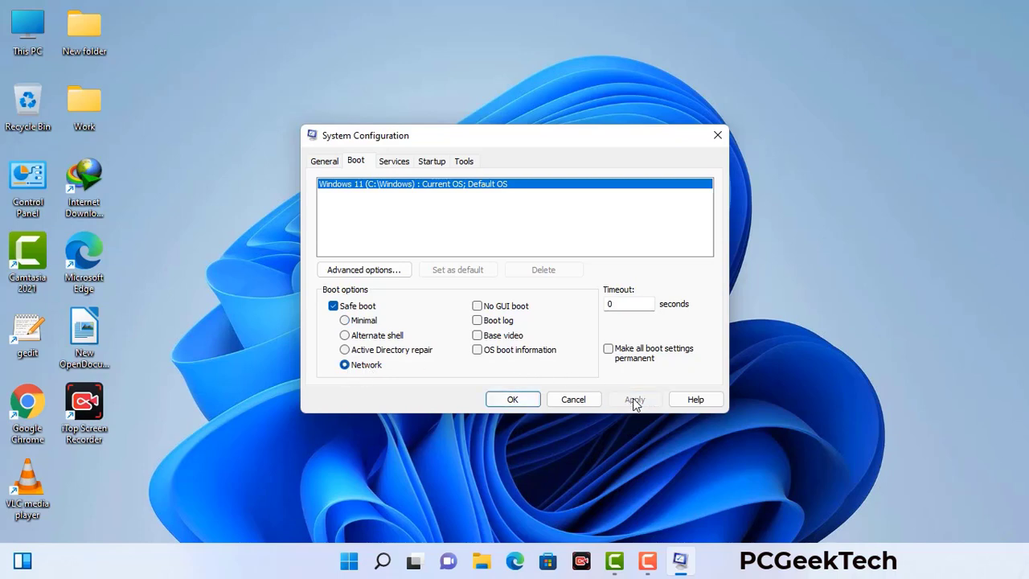
click(512, 399)
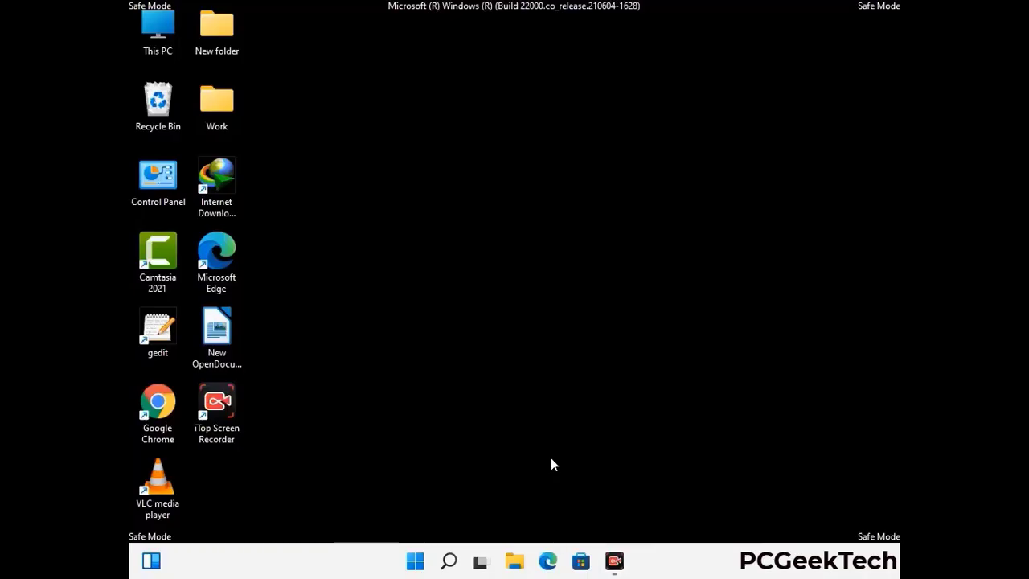
- Set File Explorer Options in Control Panel to show hidden files, folders, and drives, and close Control Panel
double_click(158, 192)
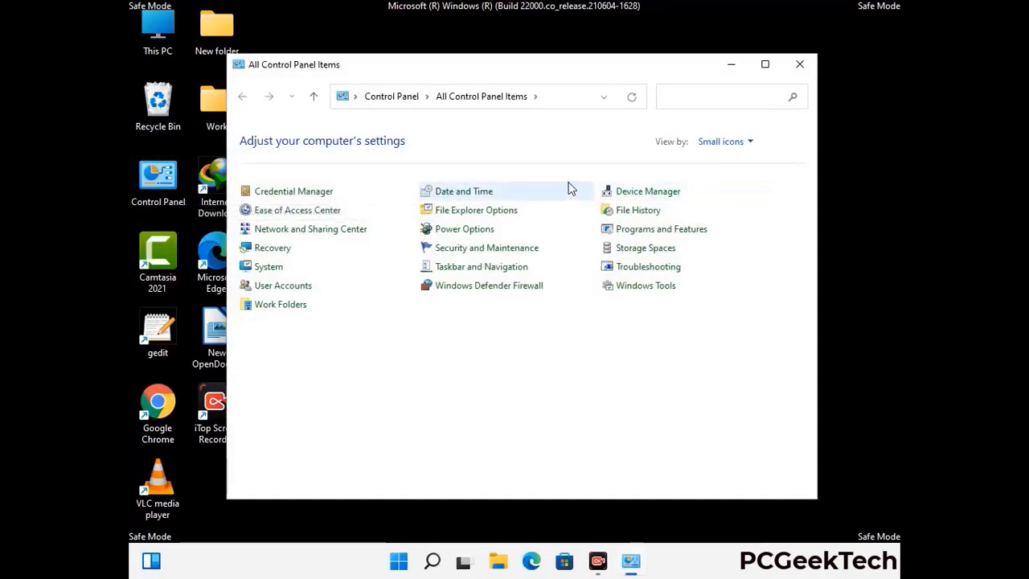
click(496, 211)
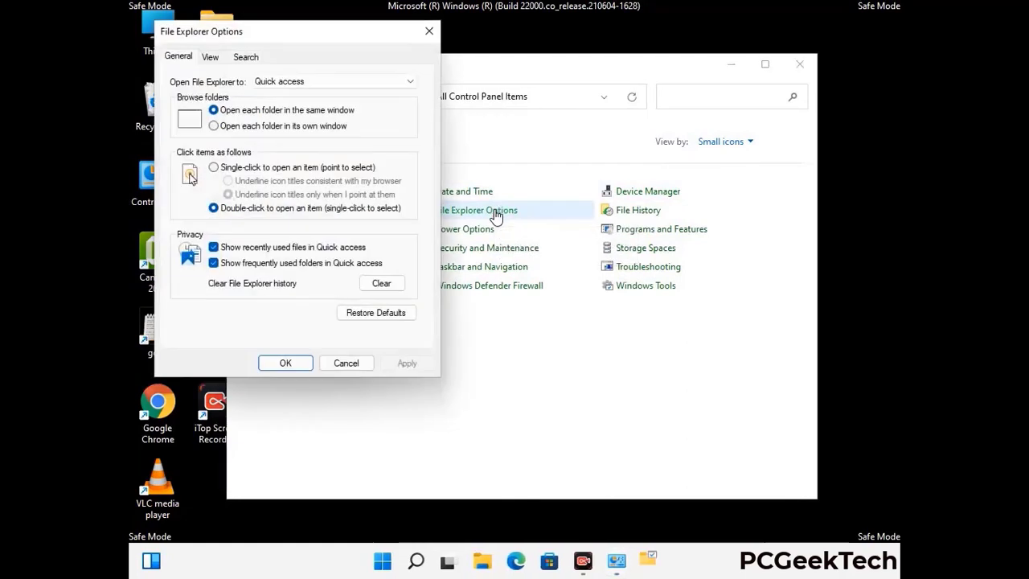
click(211, 58)
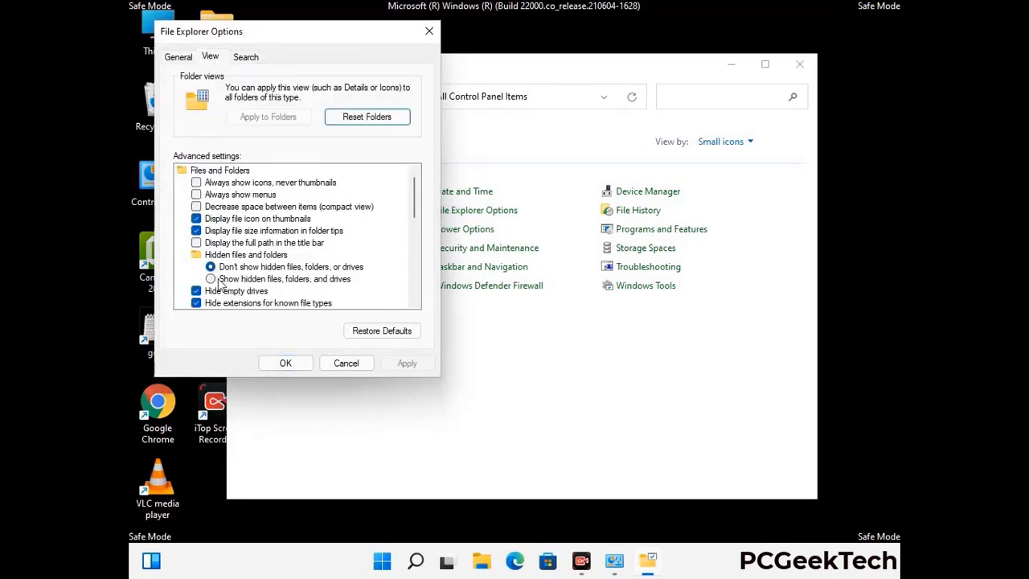
click(210, 279)
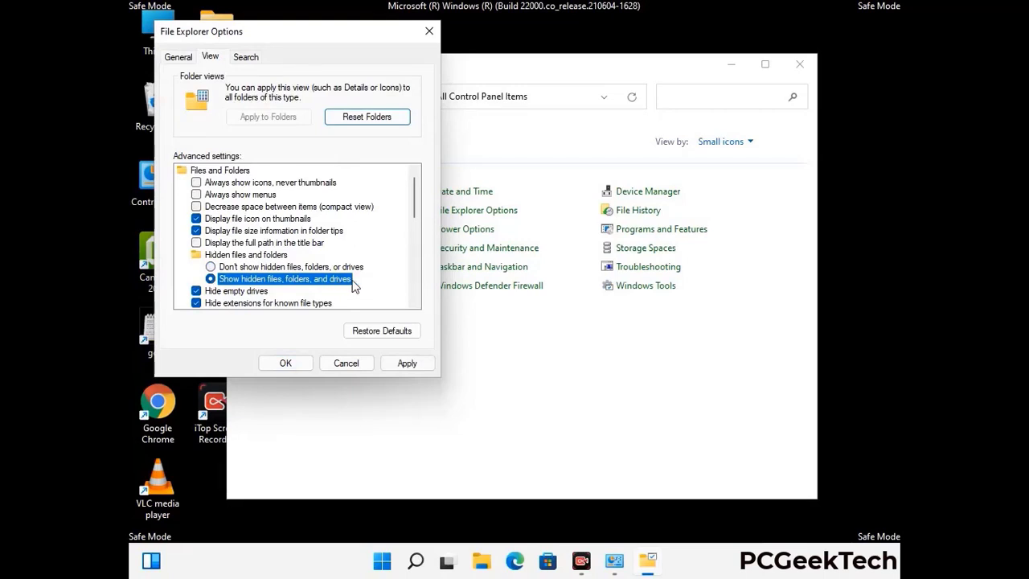
click(407, 363)
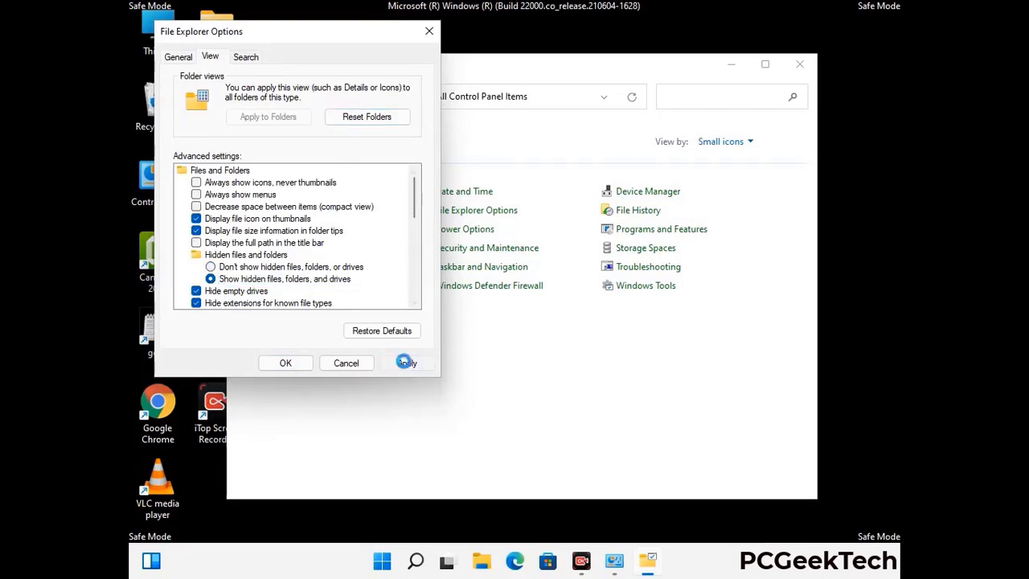
click(274, 363)
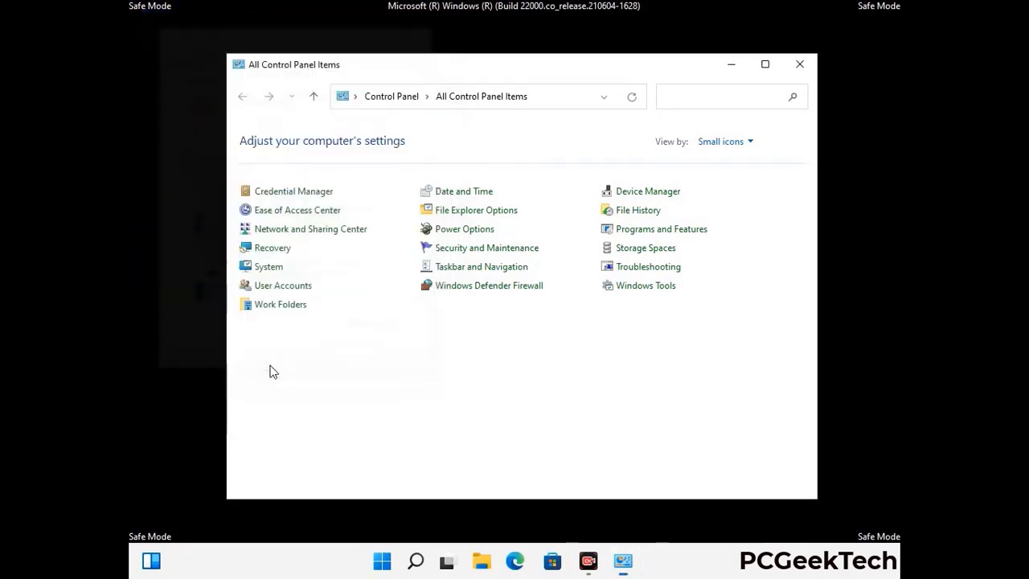
click(801, 64)
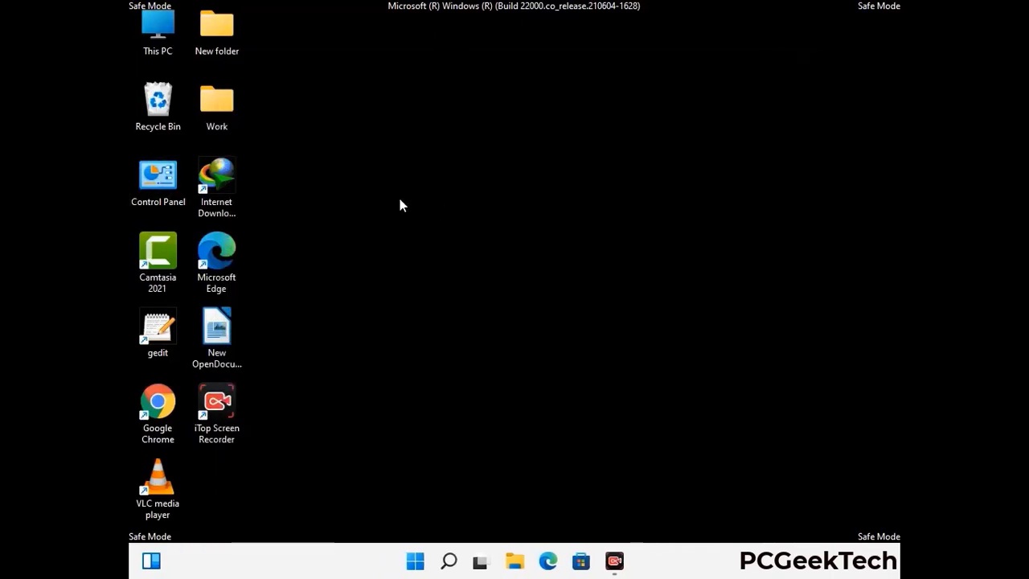
- Browse from This PC to the folder C:\Windows\System32\drivers\etc
double_click(153, 50)
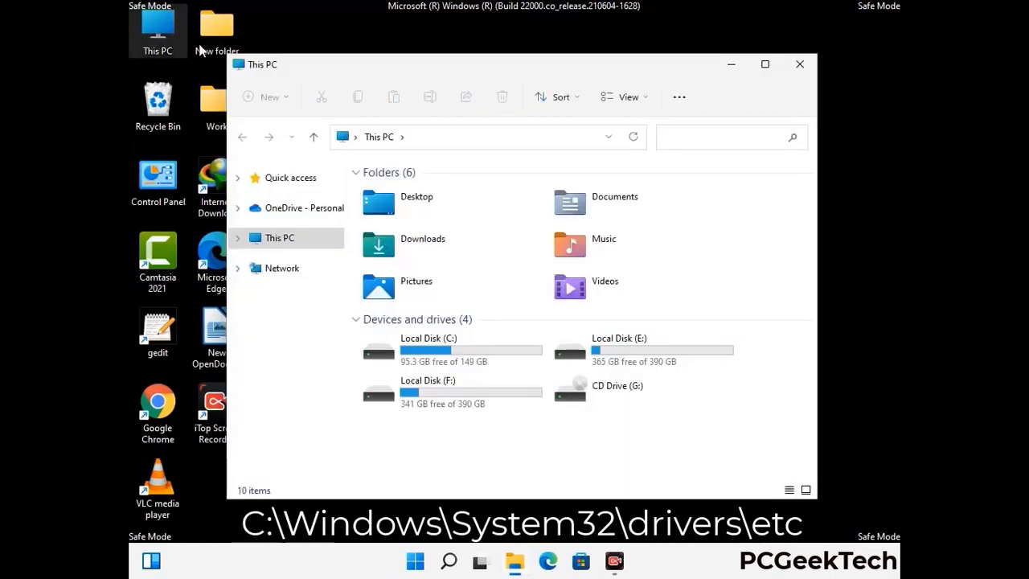
double_click(450, 354)
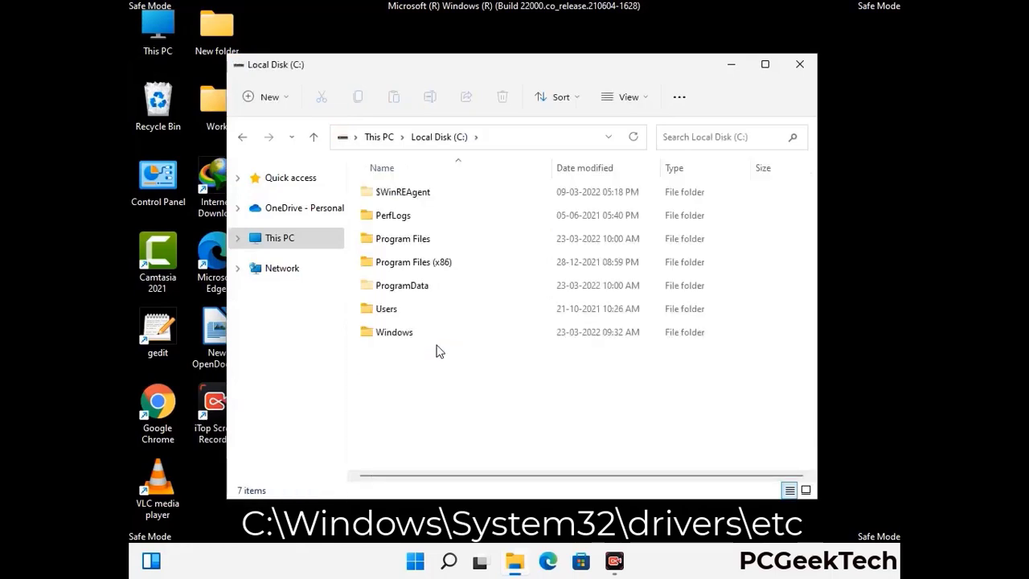
click(385, 339)
double_click(386, 339)
scroll(515, 346, down, 6)
scroll(509, 348, down, 14)
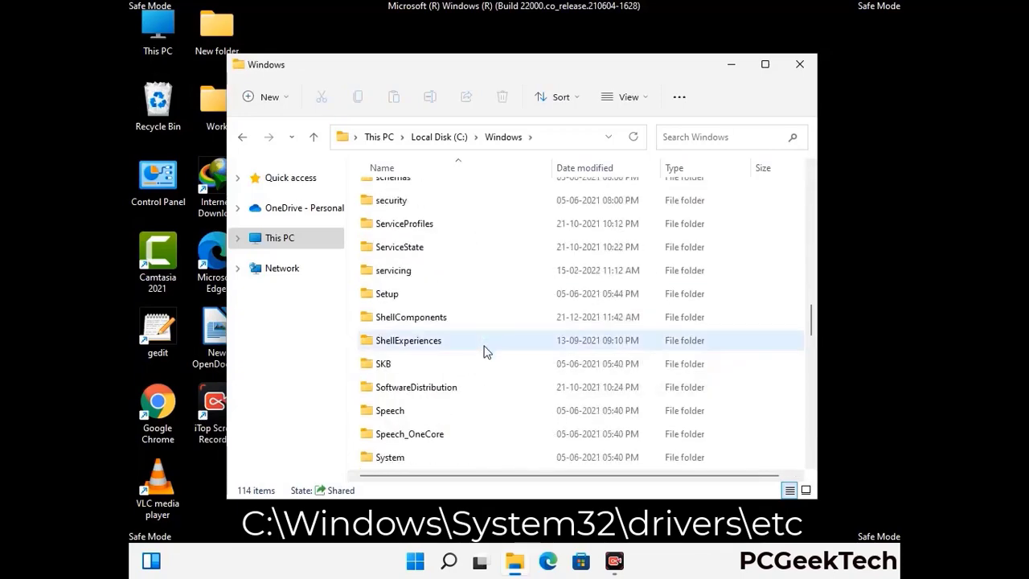
scroll(483, 358, down, 2)
double_click(395, 340)
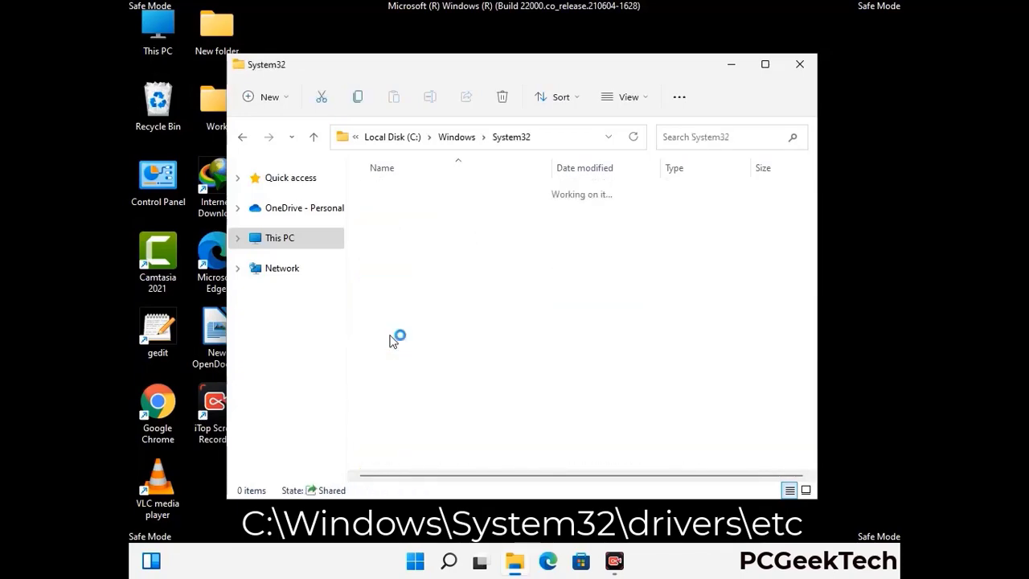
scroll(444, 348, down, 5)
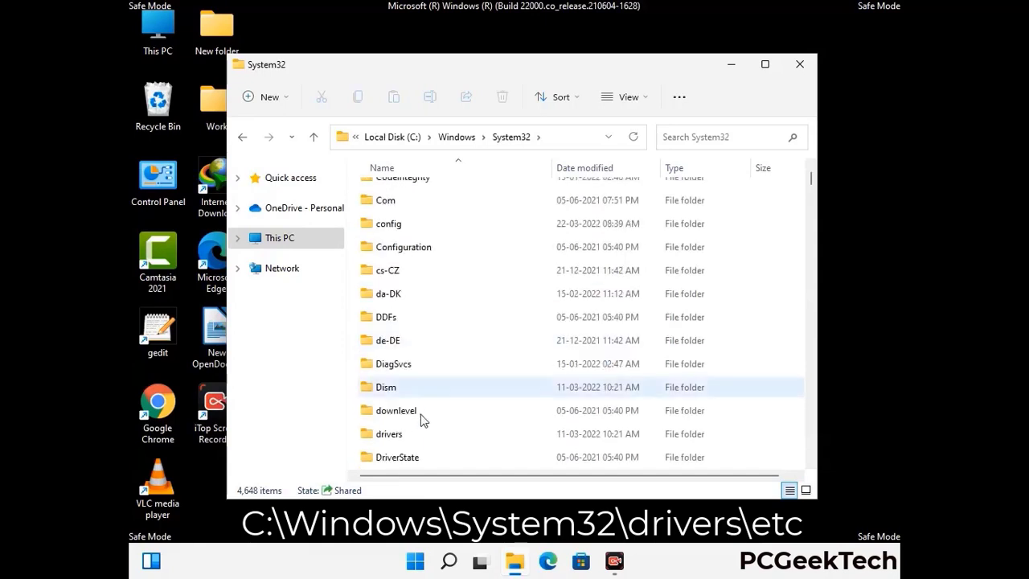
double_click(396, 438)
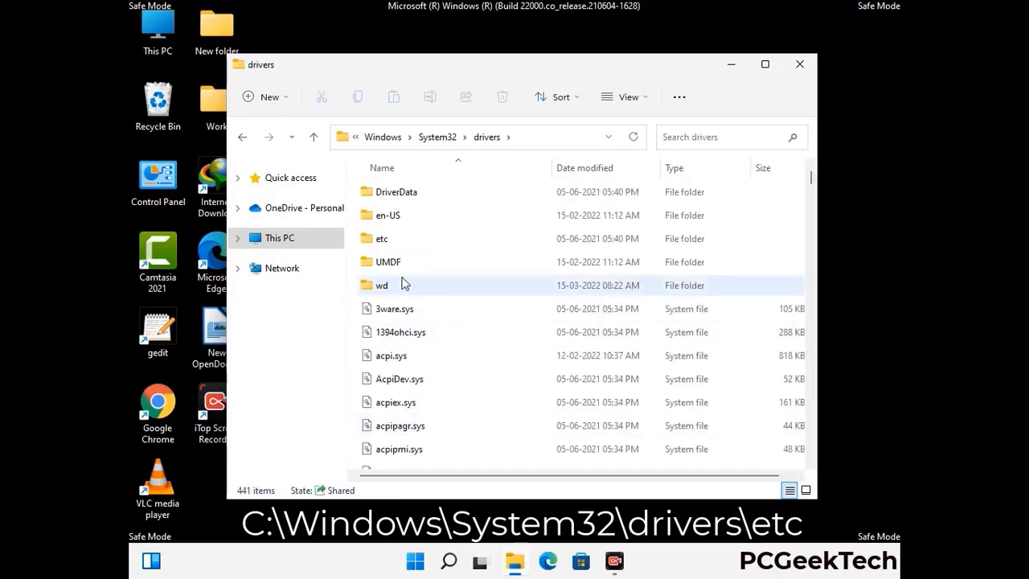
double_click(384, 238)
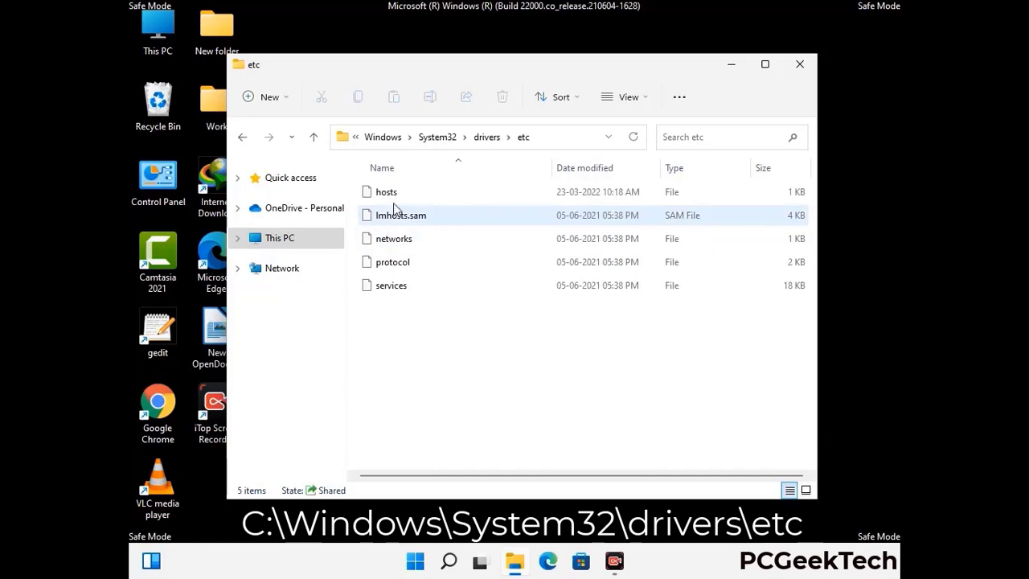
- Open the hosts file from the etc folder in Notepad
click(392, 193)
double_click(394, 197)
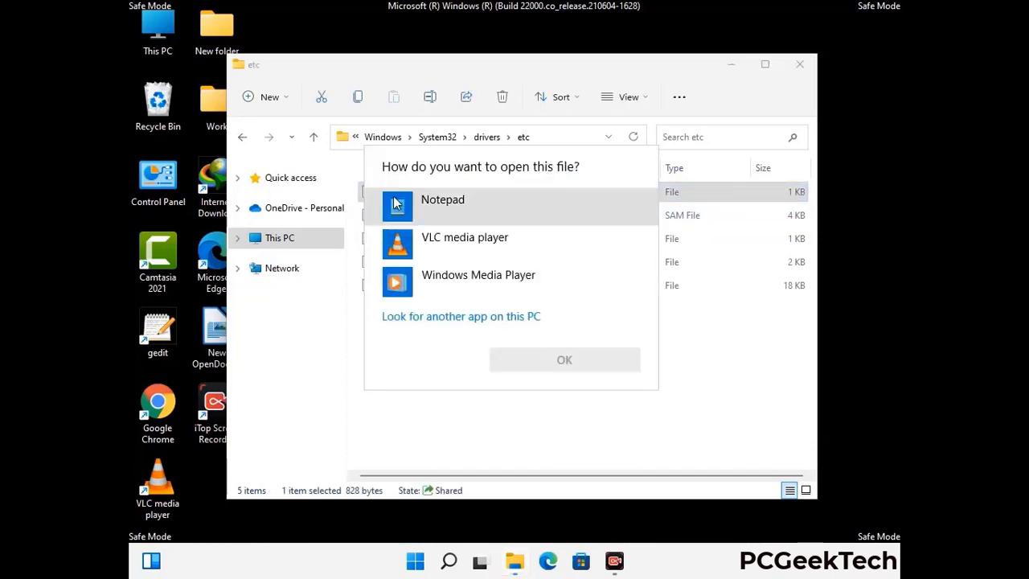
click(465, 205)
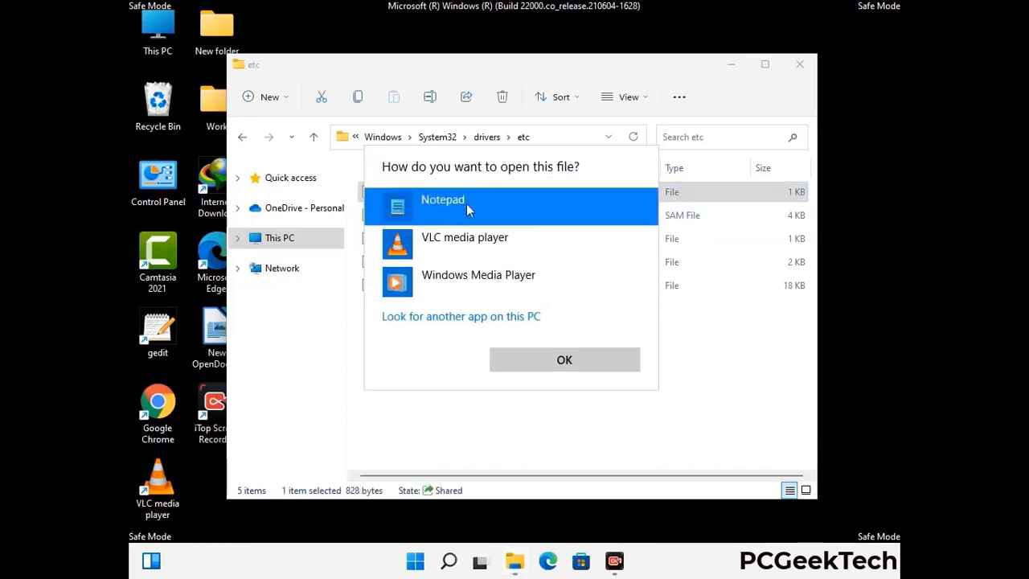
click(564, 361)
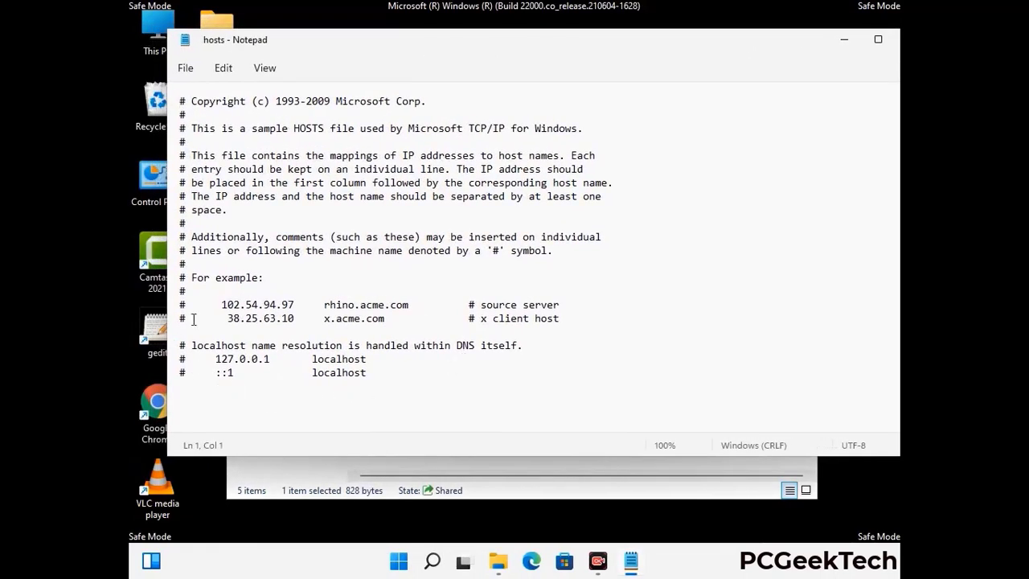
- Add two line breaks after the last localhost line, save the hosts file, and close Notepad and the etc folder
click(386, 378)
key(Return)
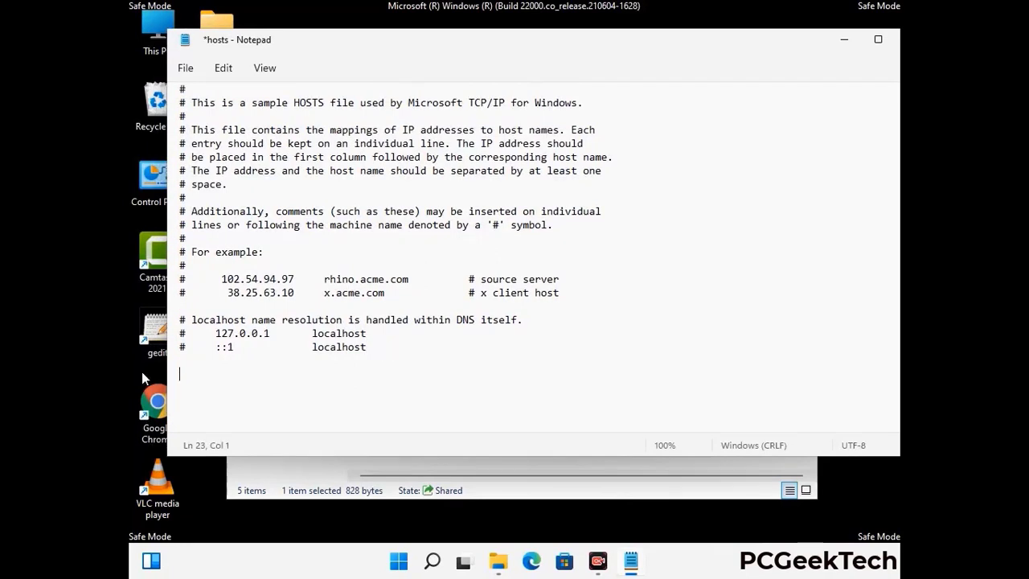
click(186, 69)
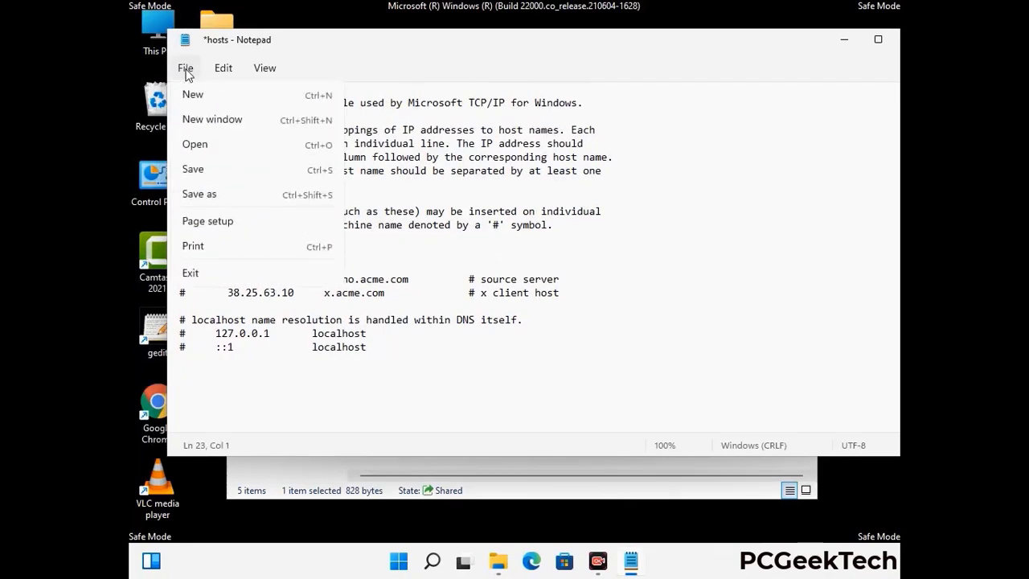
click(193, 170)
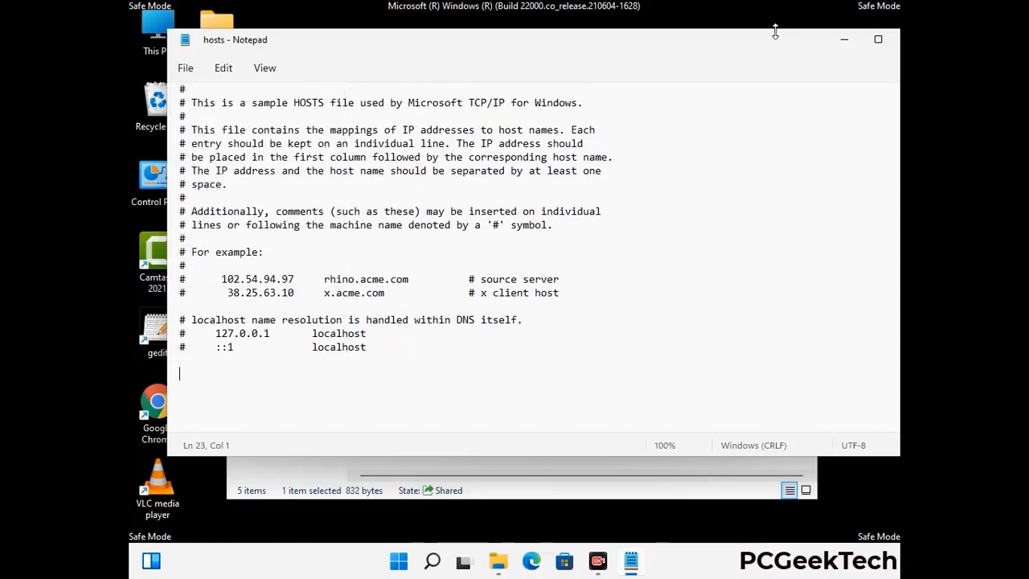
drag(775, 46, 659, 46)
click(794, 41)
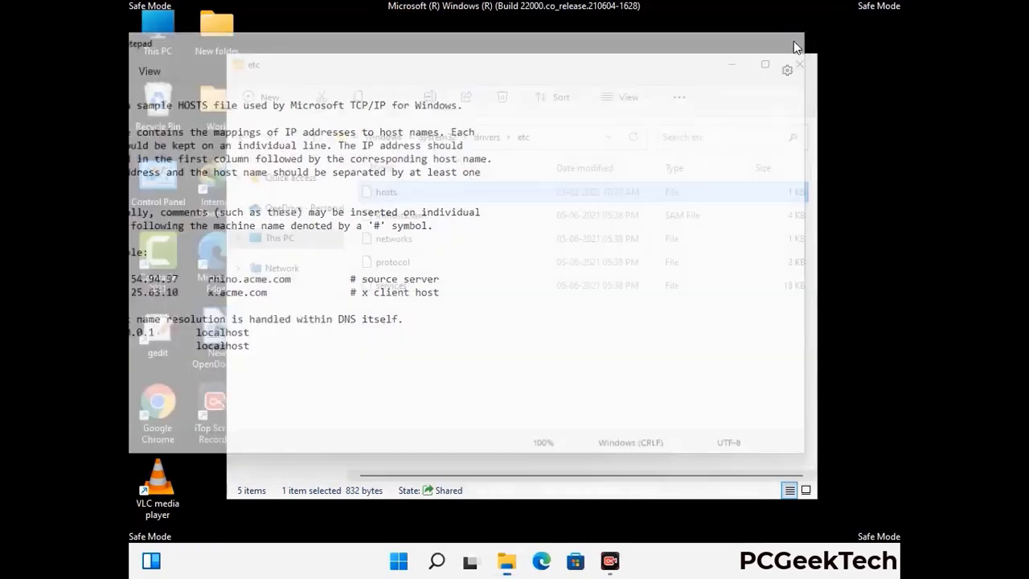
click(802, 58)
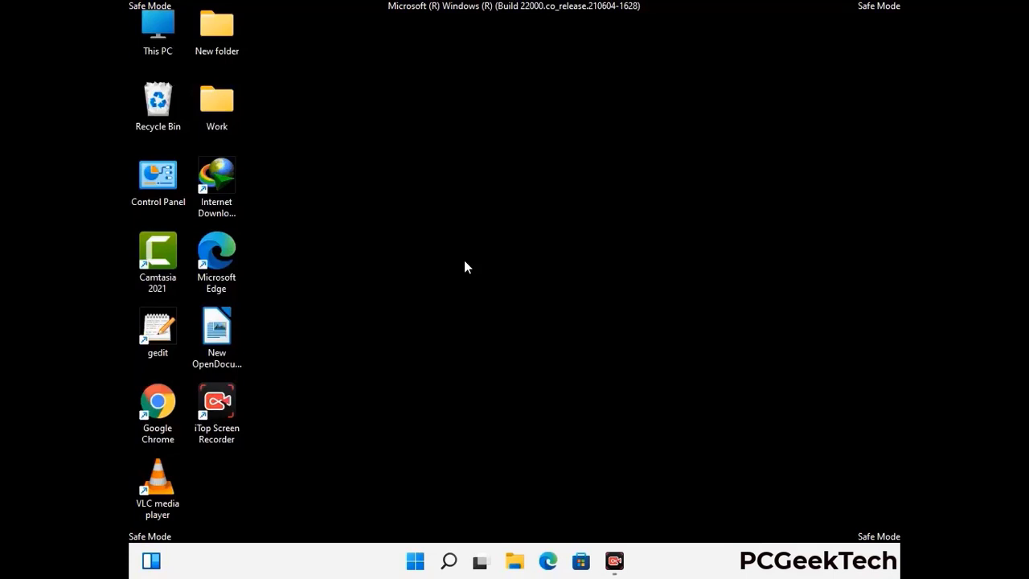
- Open the %appdata% location with the Run command and look through the folders in Roaming
key(super+r)
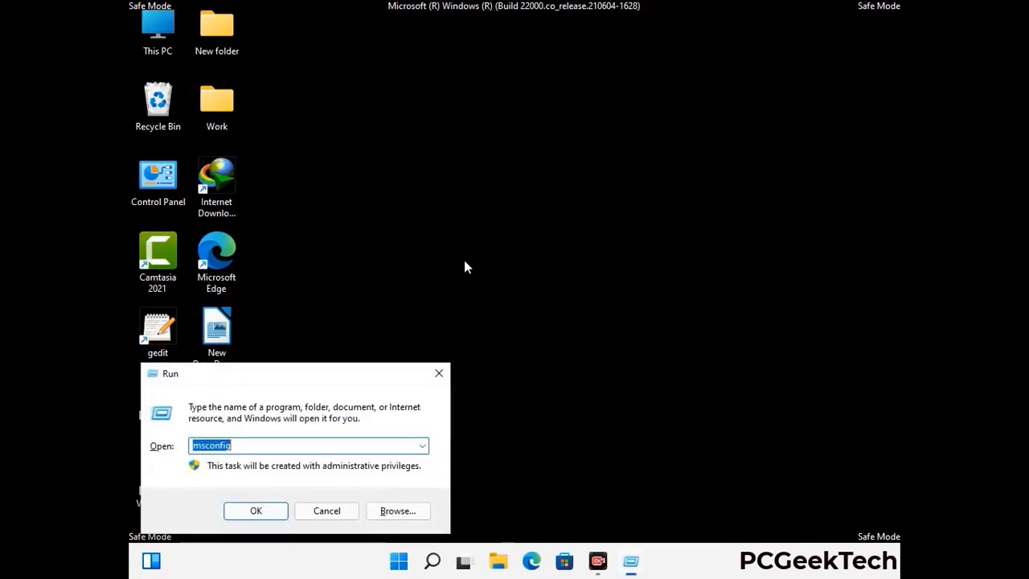
drag(294, 370, 478, 160)
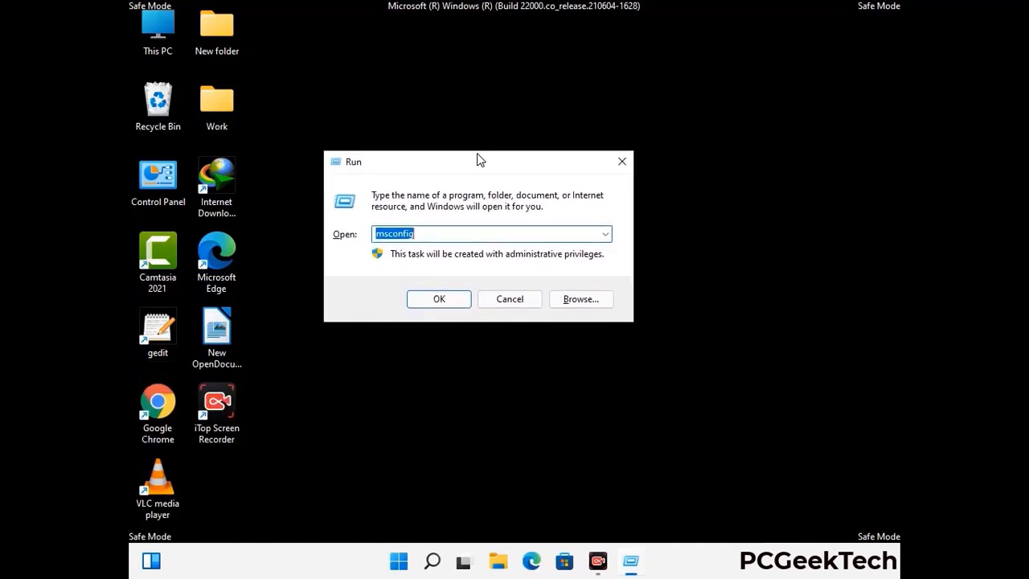
text(%)
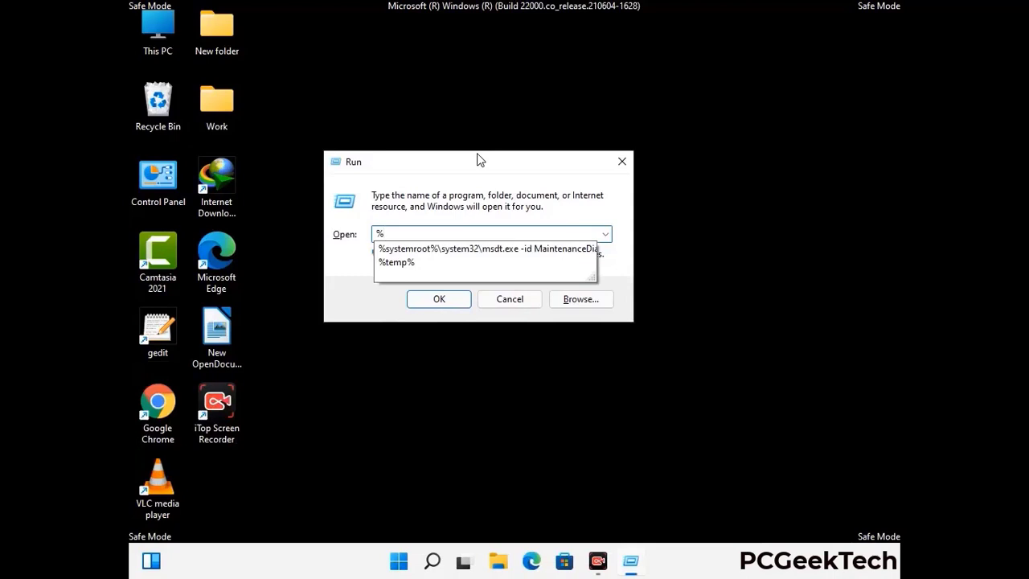
text(appdat)
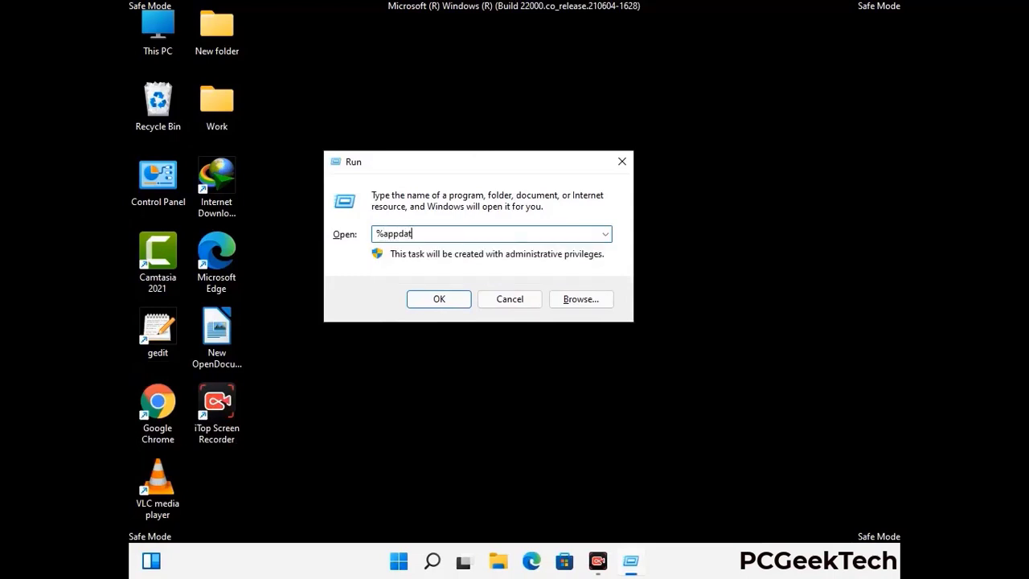
text(a%)
key(Return)
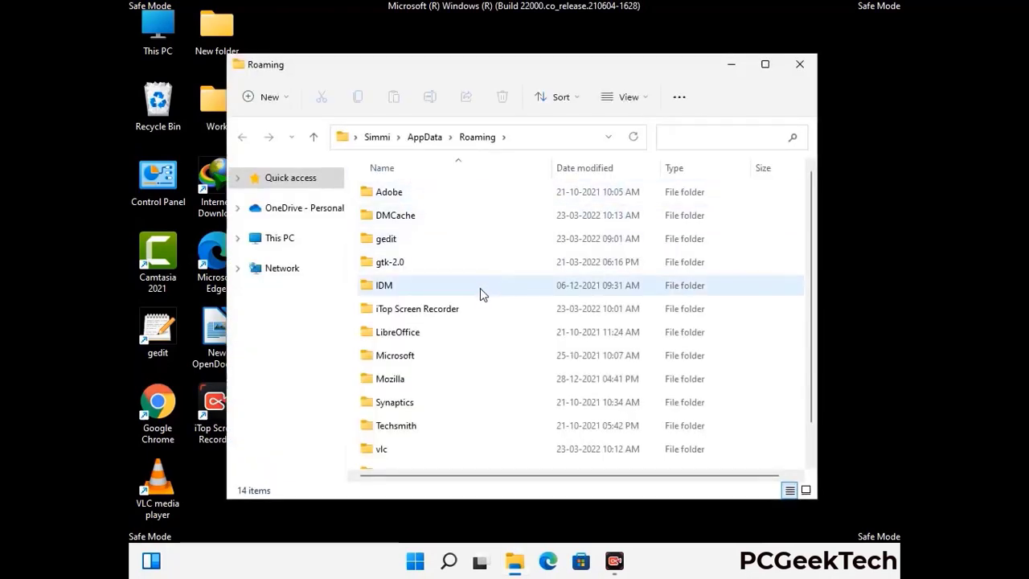
scroll(482, 305, down, 1)
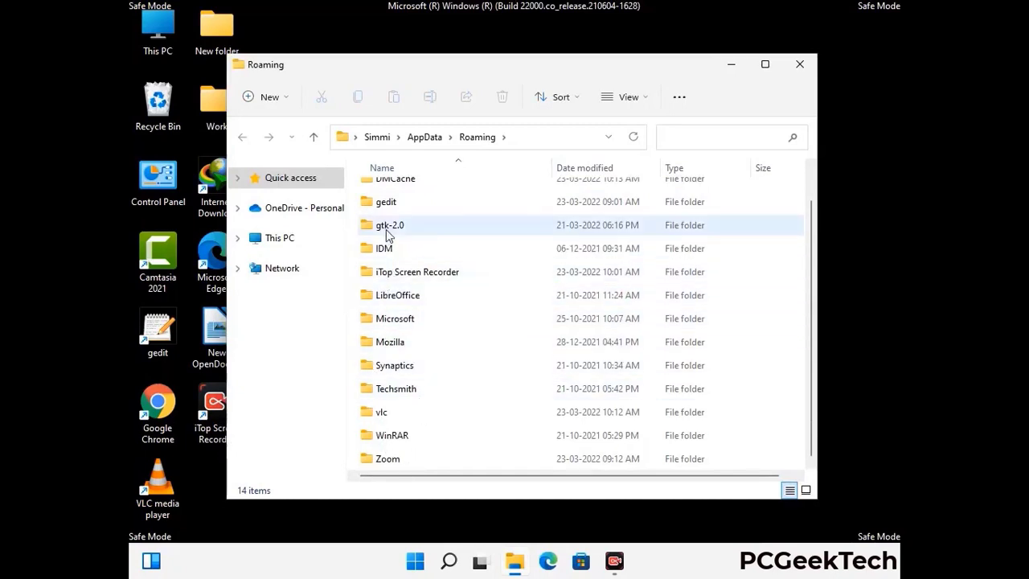
scroll(385, 250, up, 1)
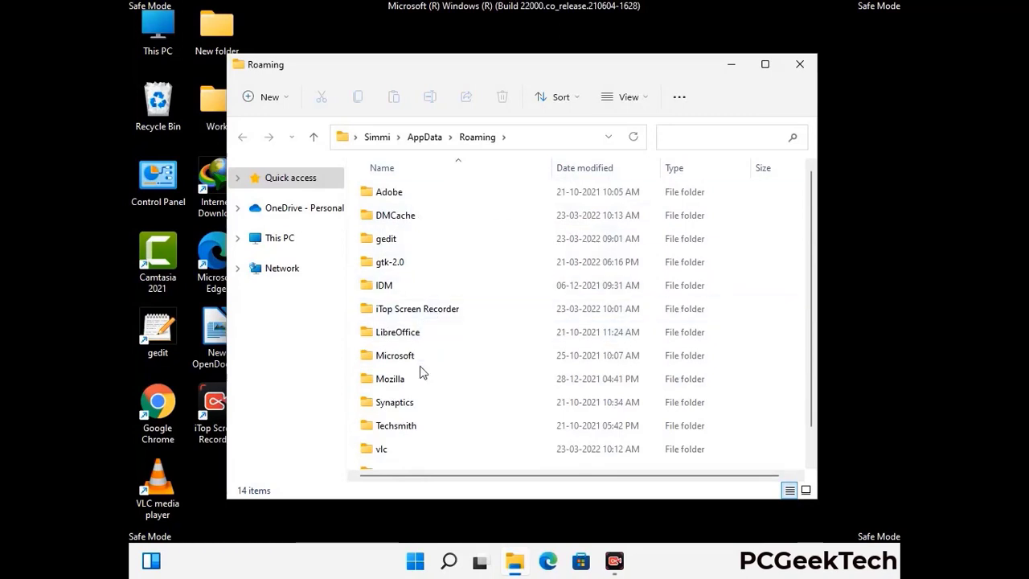
- Delete the Zoom folder from the Roaming folder and close the folder window
scroll(430, 402, down, 1)
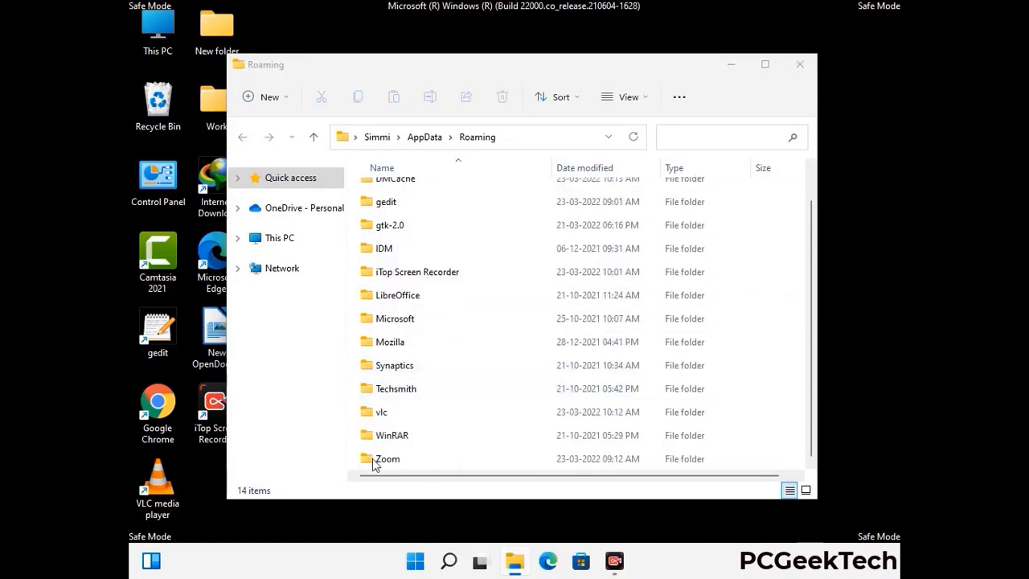
click(576, 455)
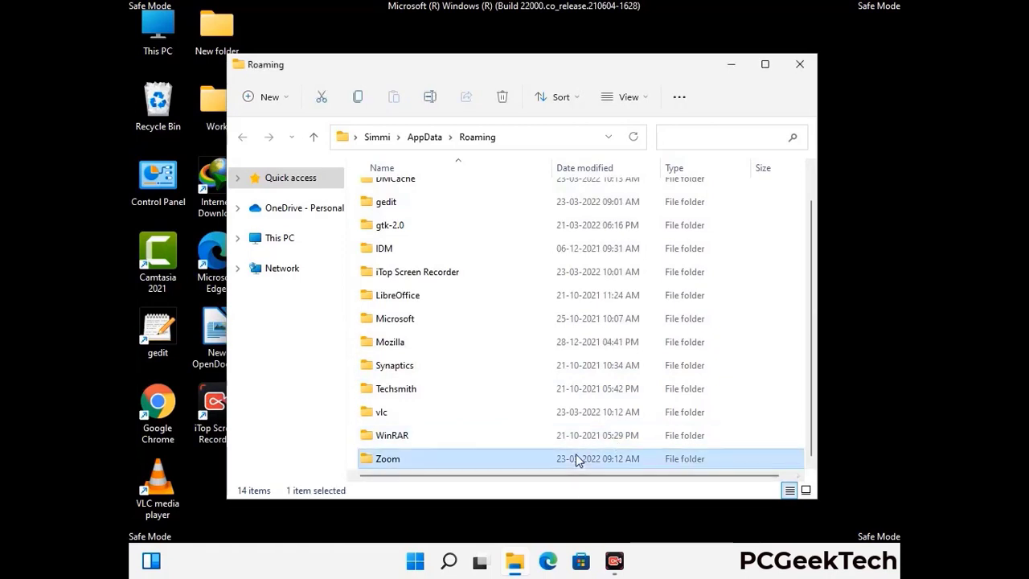
click(503, 98)
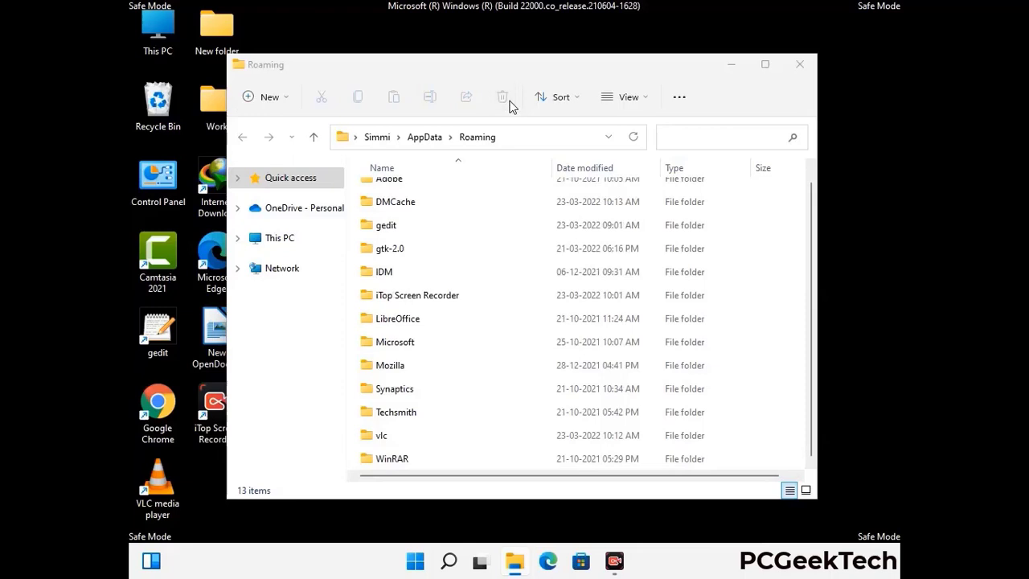
click(799, 66)
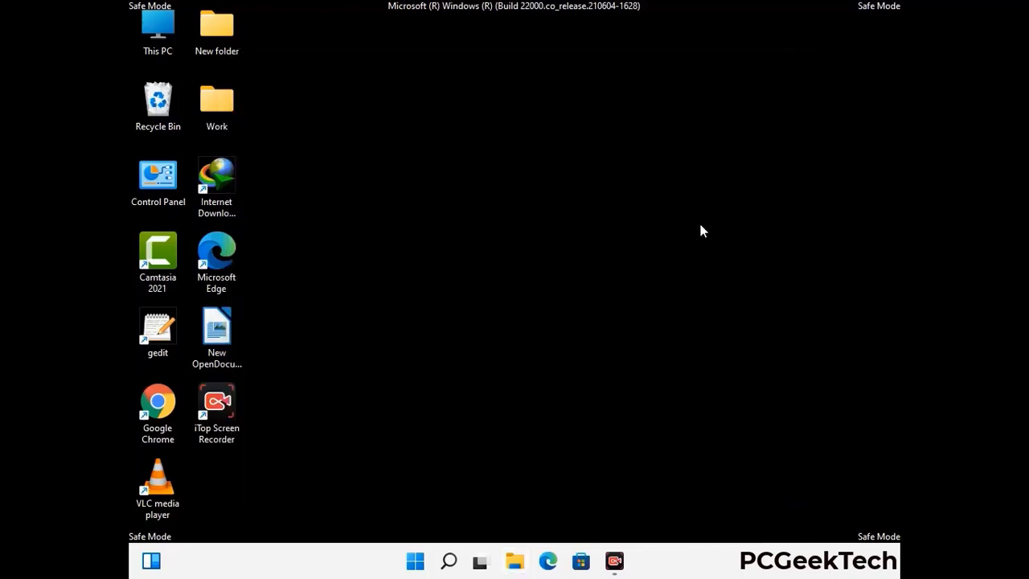
- Open the %LocalAppData% location with the Run command
key(super+r)
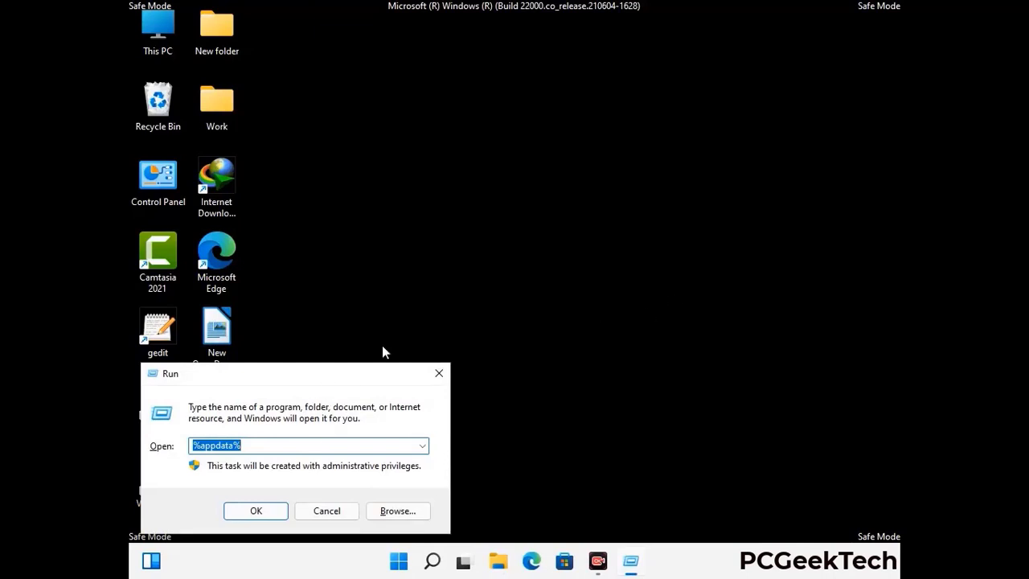
drag(322, 385, 540, 207)
text(%Local)
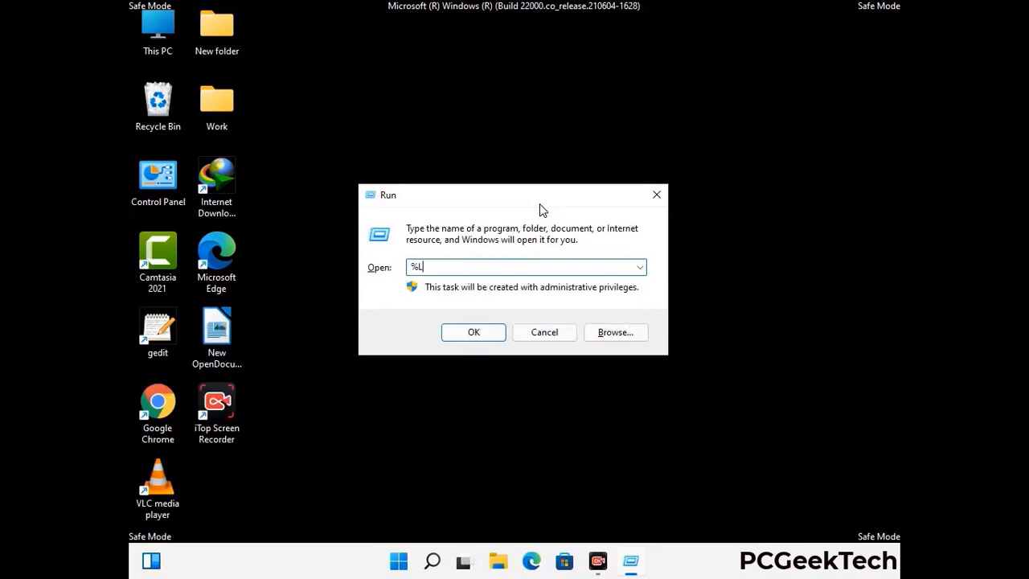
text(App)
key(Return)
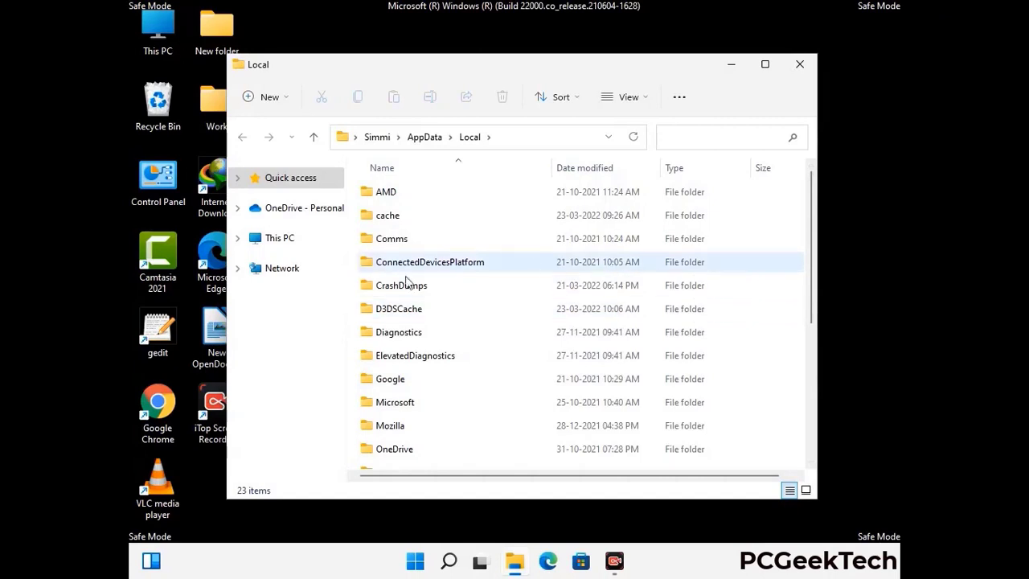
- Delete the Mozilla folder from the Local folder and close the folder window
scroll(482, 322, down, 1)
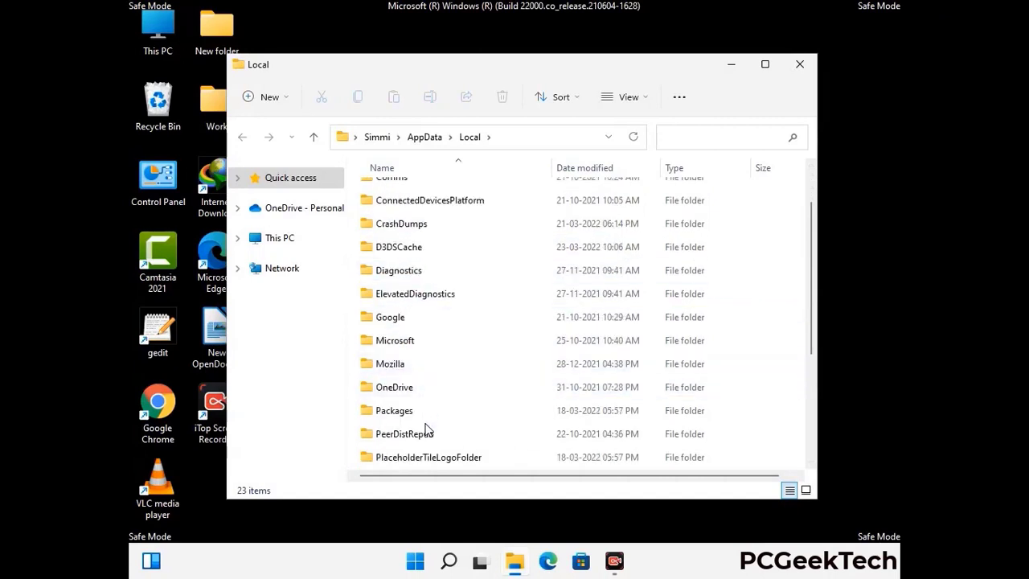
click(402, 370)
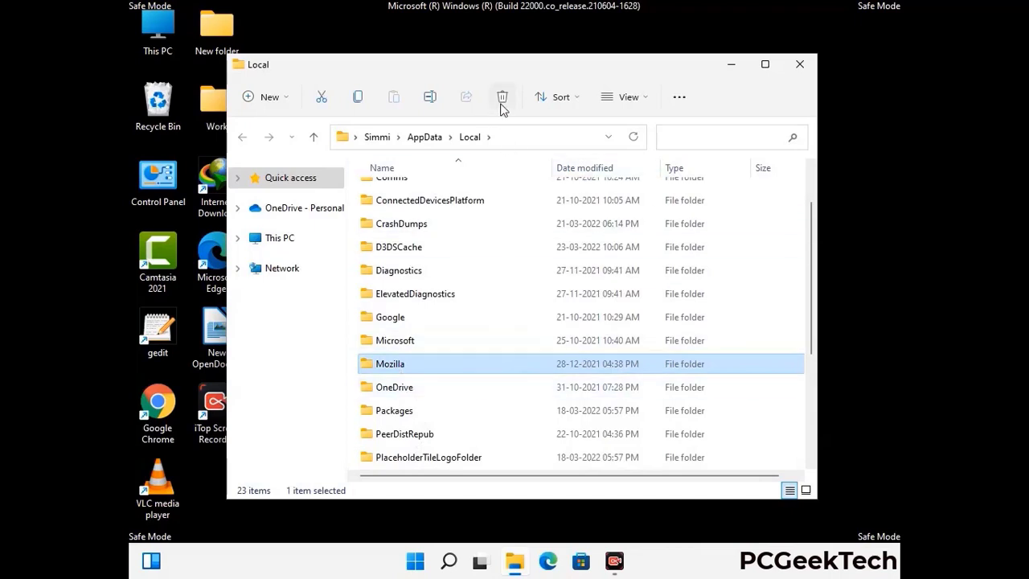
click(502, 98)
click(502, 105)
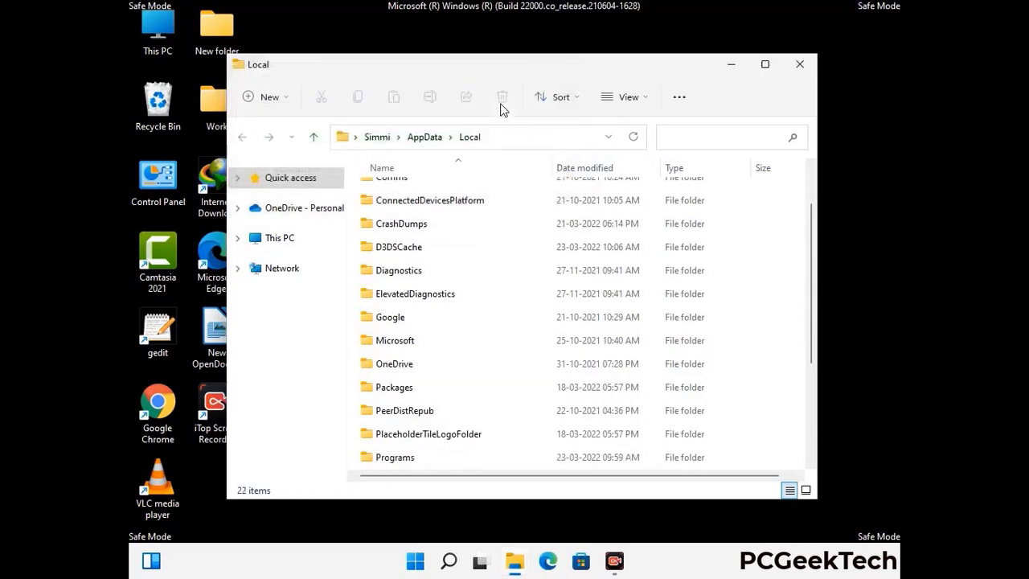
click(801, 72)
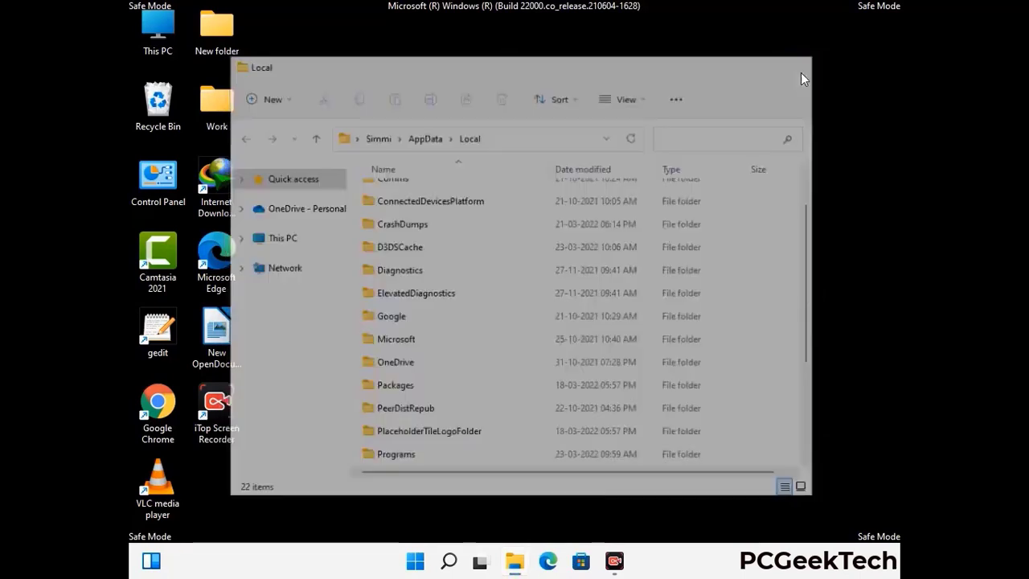
- Open the %ProgramData% location with the Run command
key(super+r)
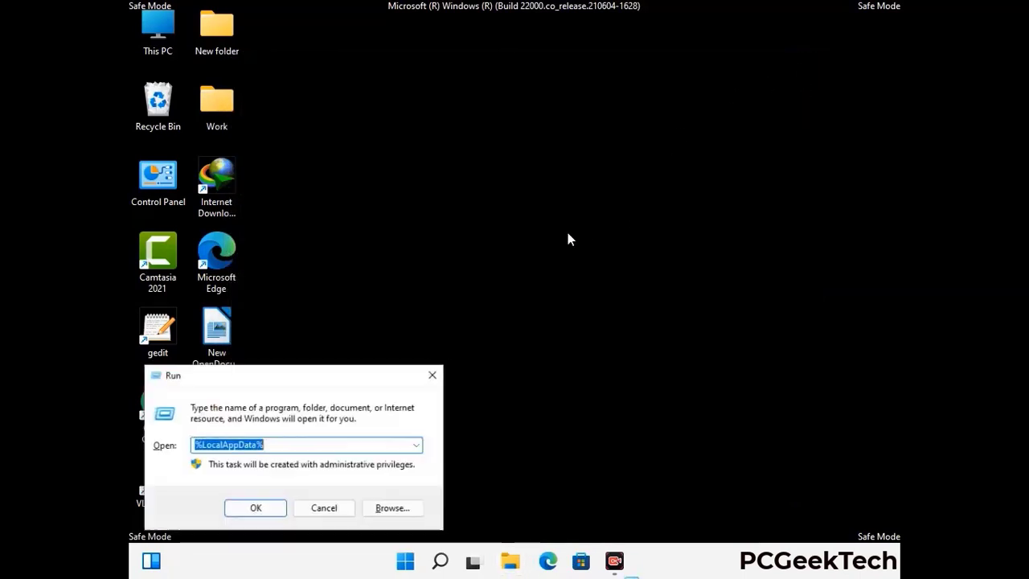
drag(263, 386, 472, 215)
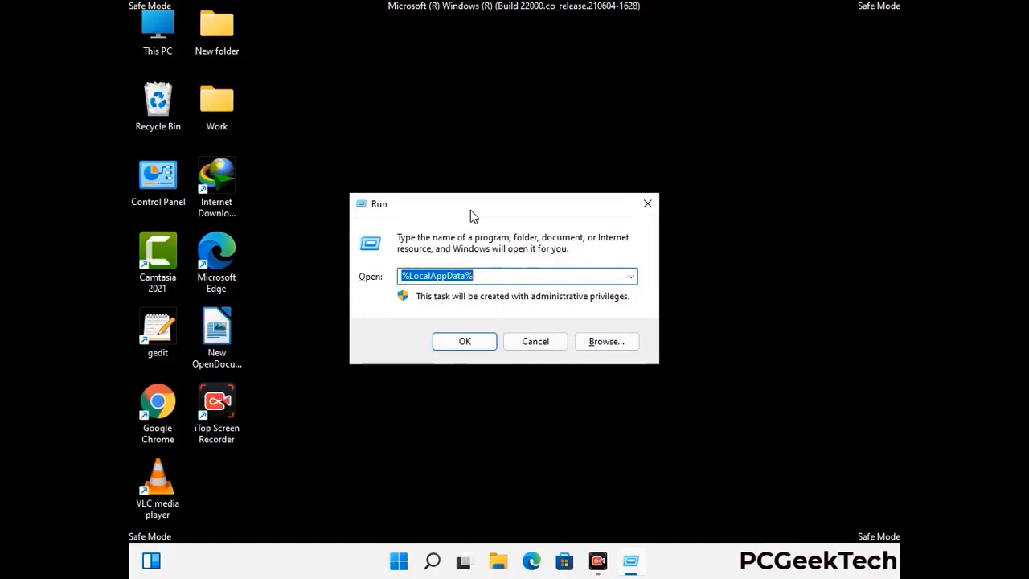
text(%)
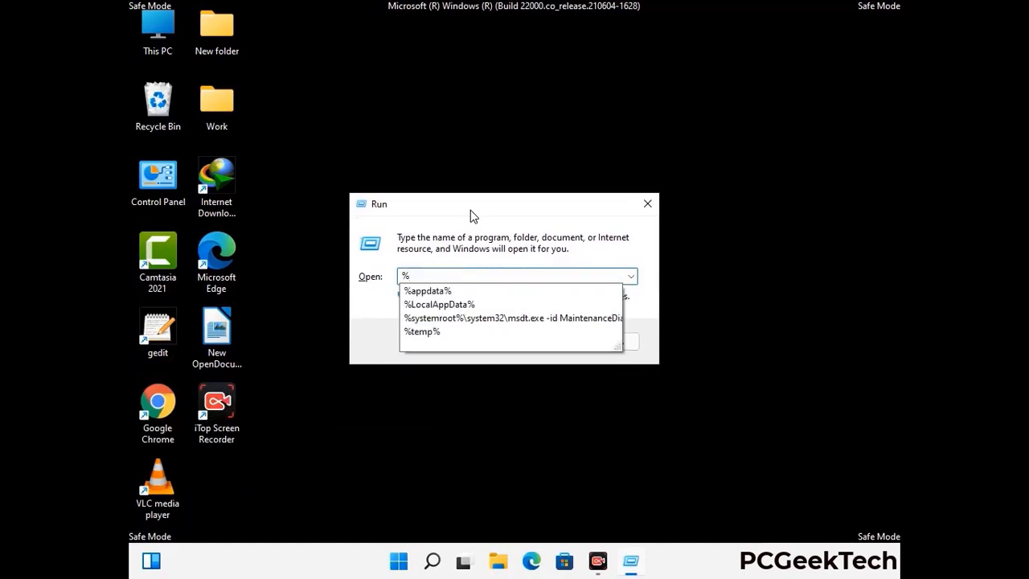
text(ProgramData%)
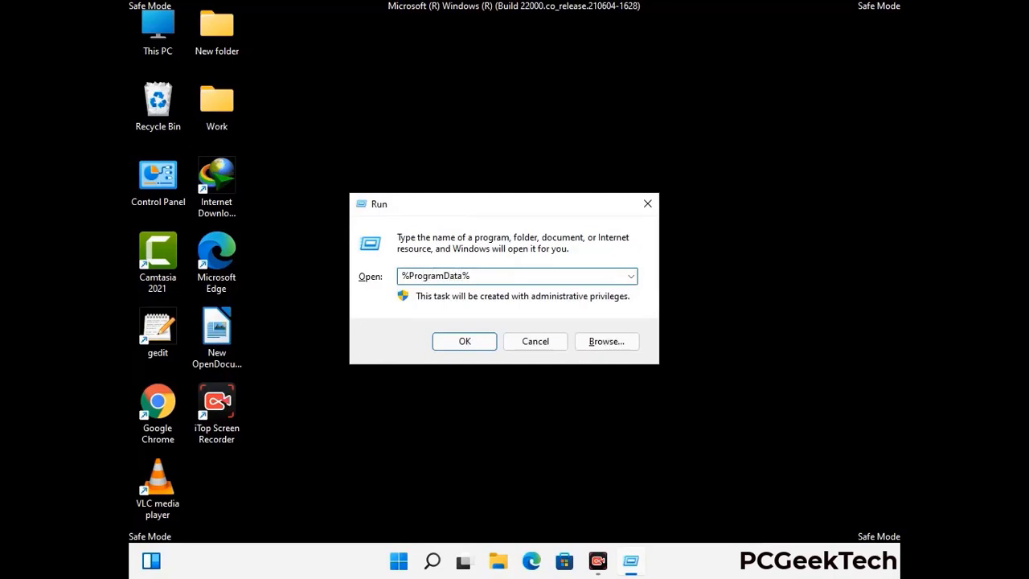
key(Return)
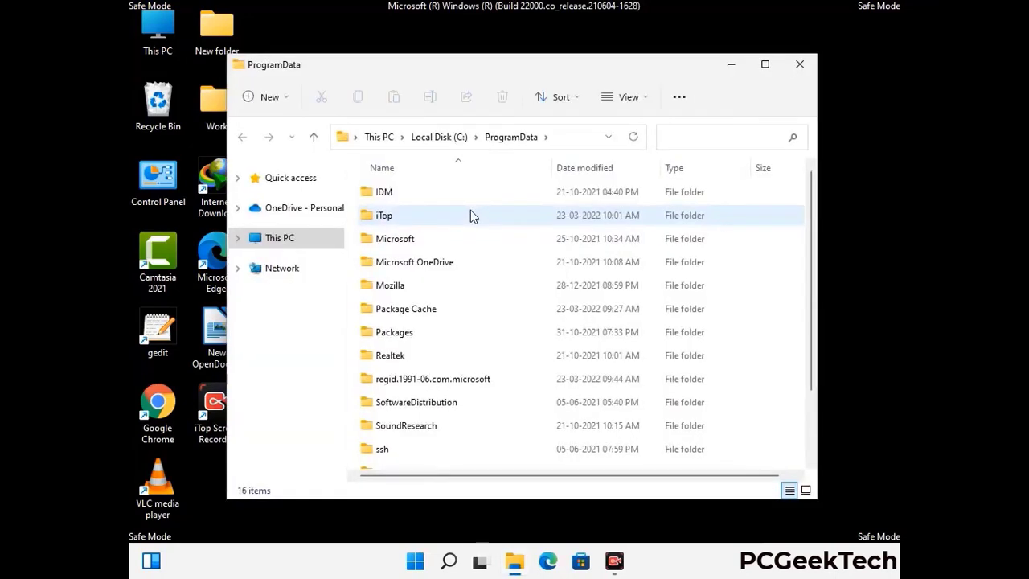
- Delete the Mozilla folder from the ProgramData folder and close the folder window
click(471, 215)
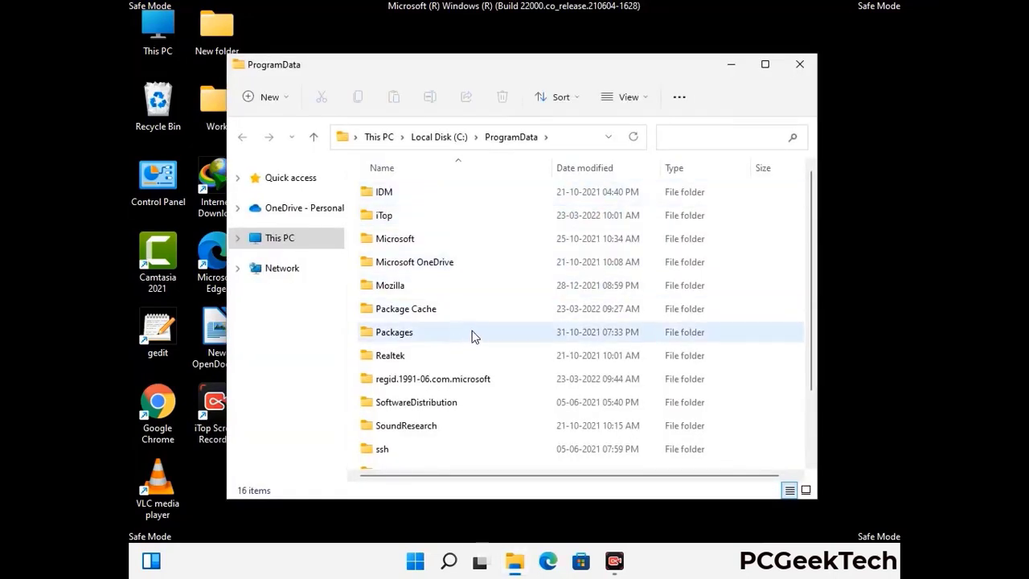
scroll(473, 342, down, 1)
scroll(472, 345, down, 1)
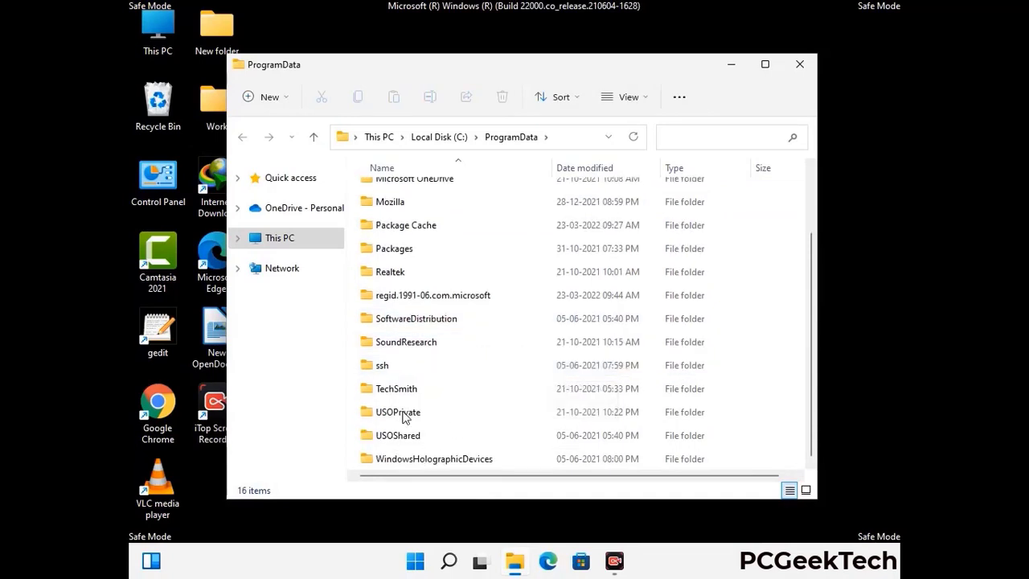
click(400, 201)
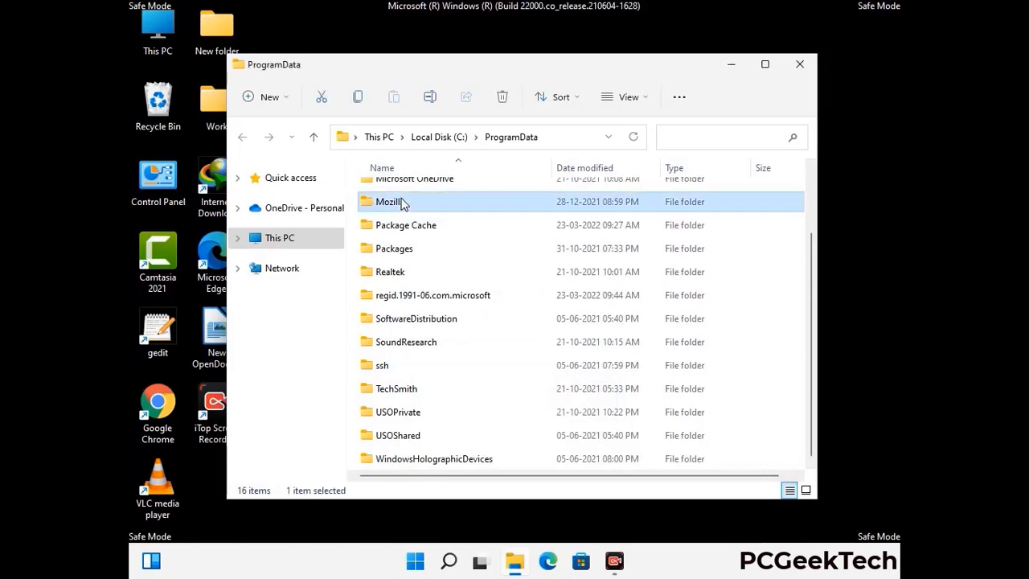
click(503, 97)
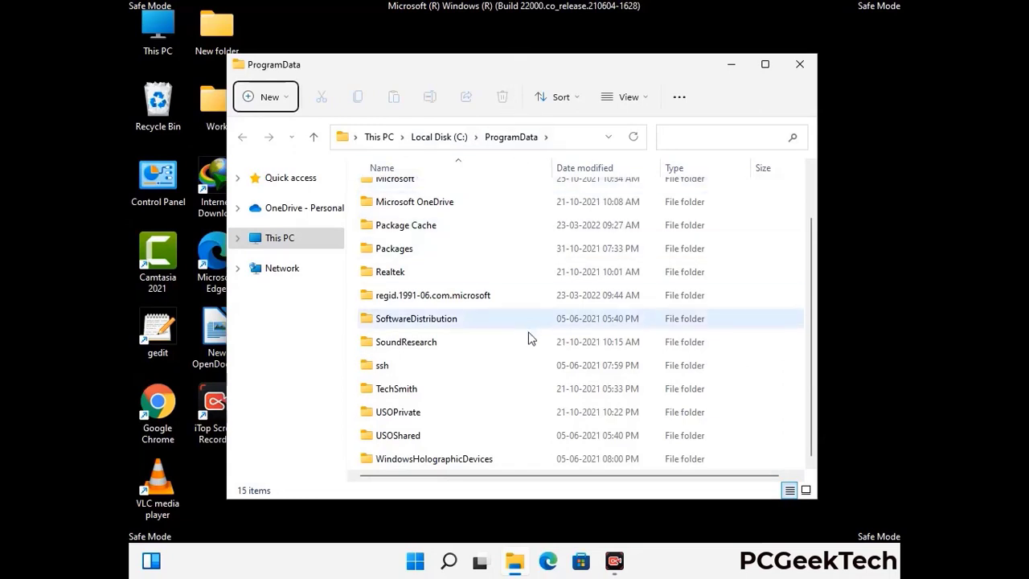
scroll(530, 338, up, 1)
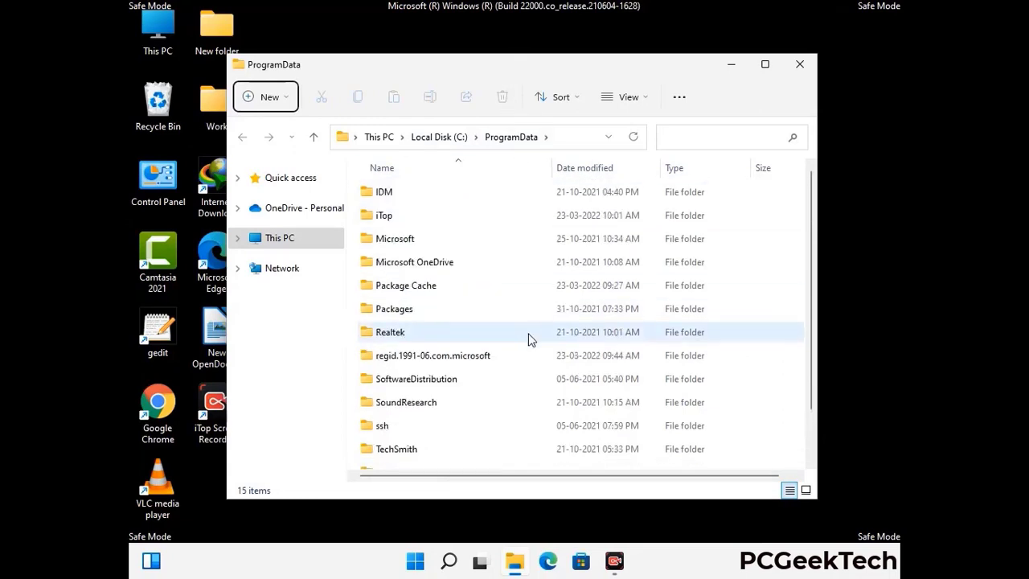
click(806, 65)
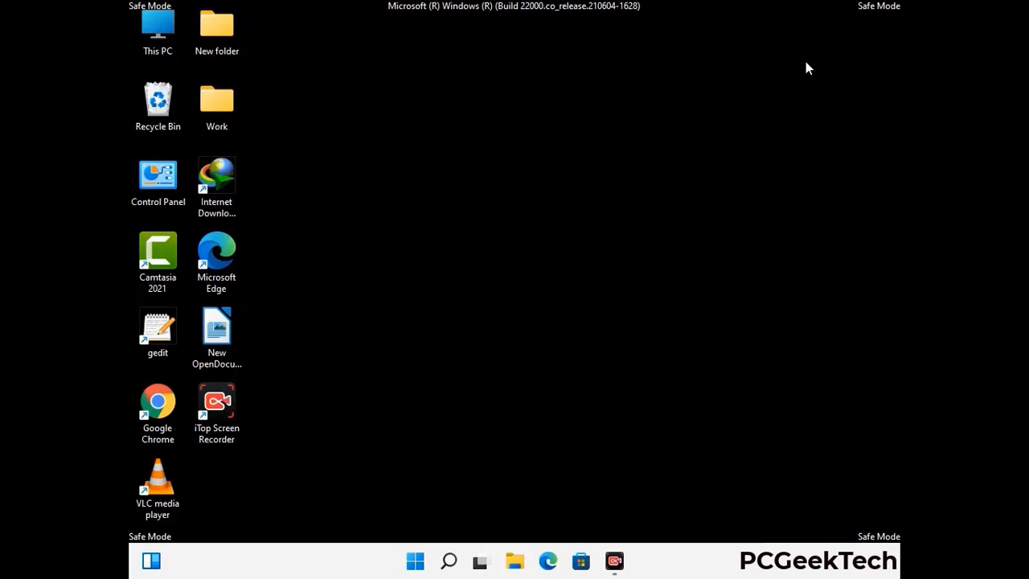
- Open the %WinDir% location with the Run command
key(super+r)
drag(338, 374, 537, 208)
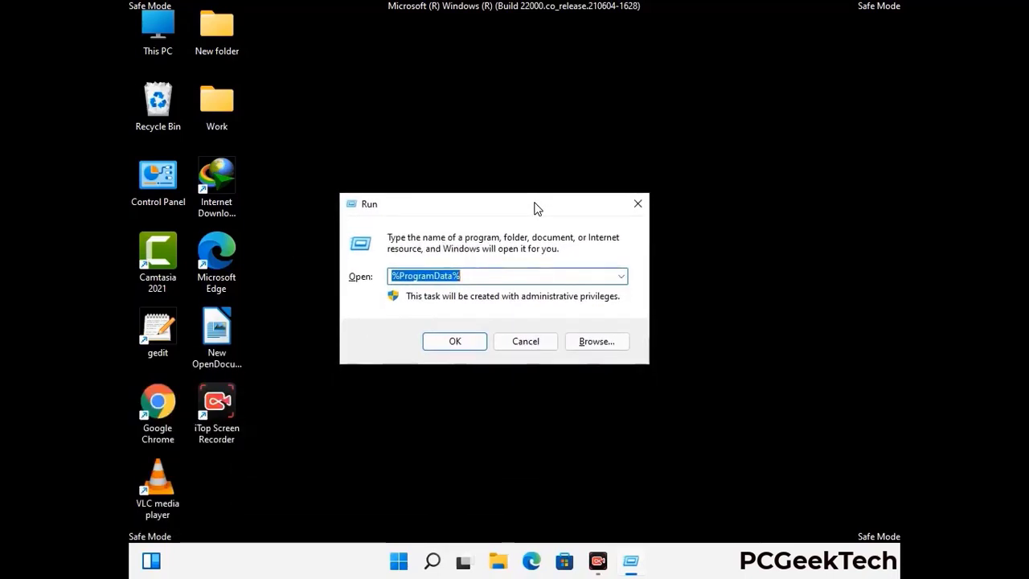
text(%Wi)
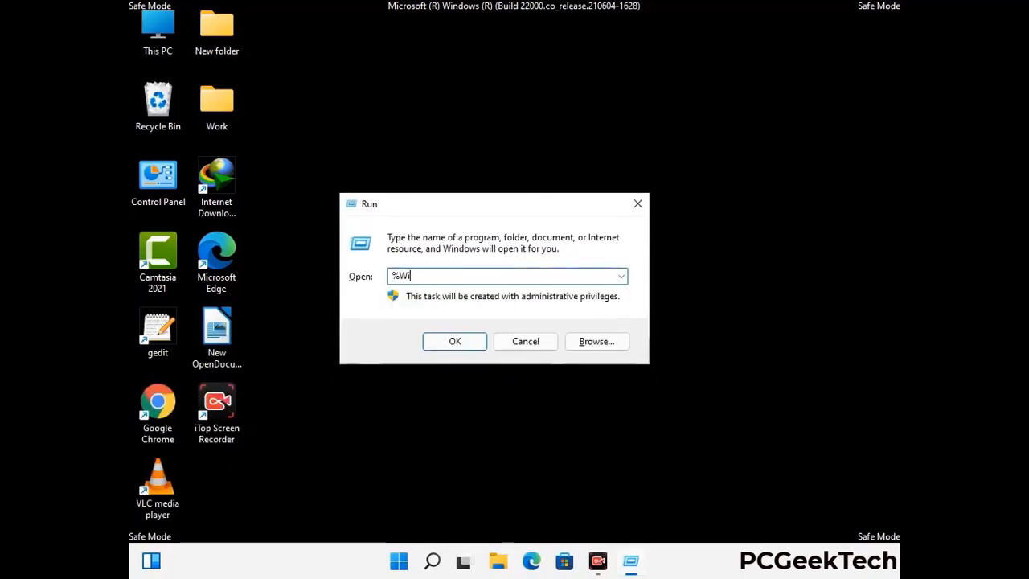
text(nDir%)
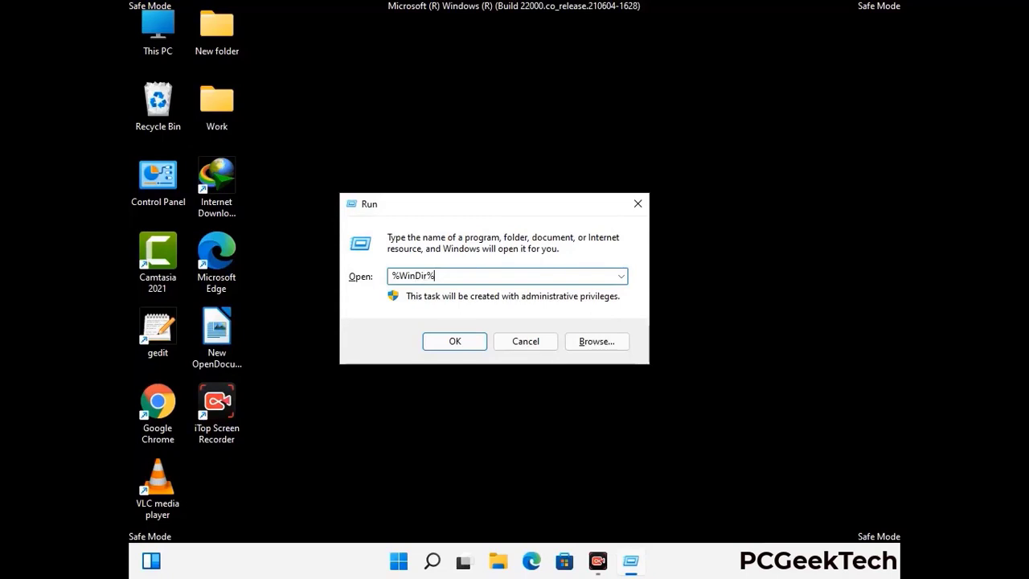
key(Return)
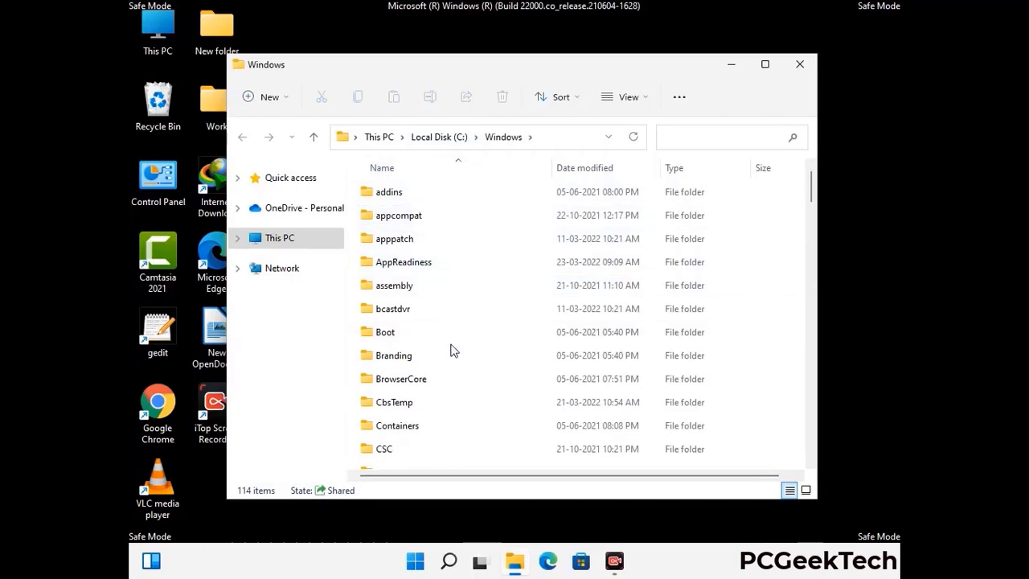
- Look through the folders and files in the Windows directory for suspicious items, and close the folder window
scroll(452, 353, down, 1)
scroll(453, 353, down, 2)
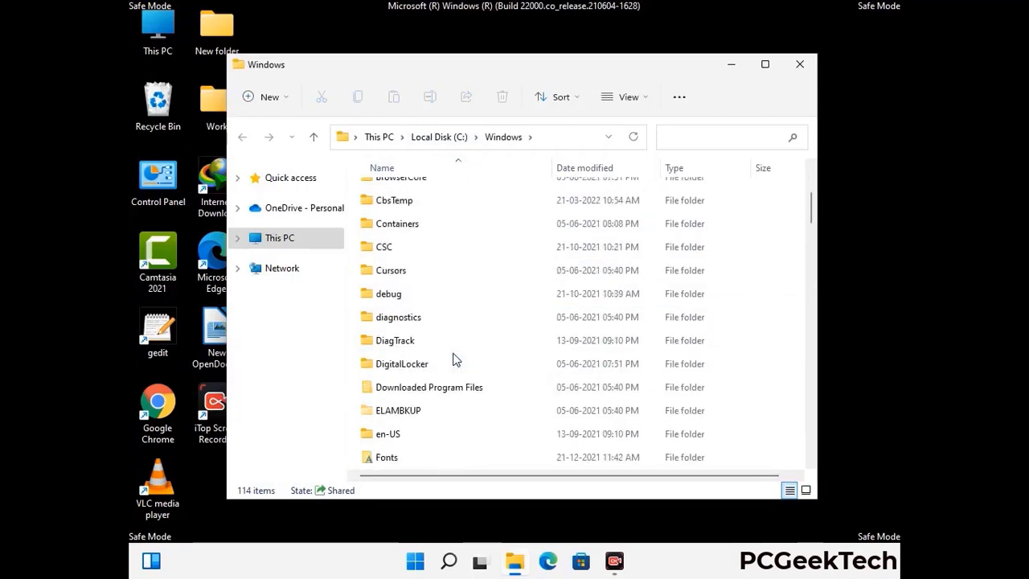
scroll(455, 360, down, 1)
scroll(453, 361, down, 5)
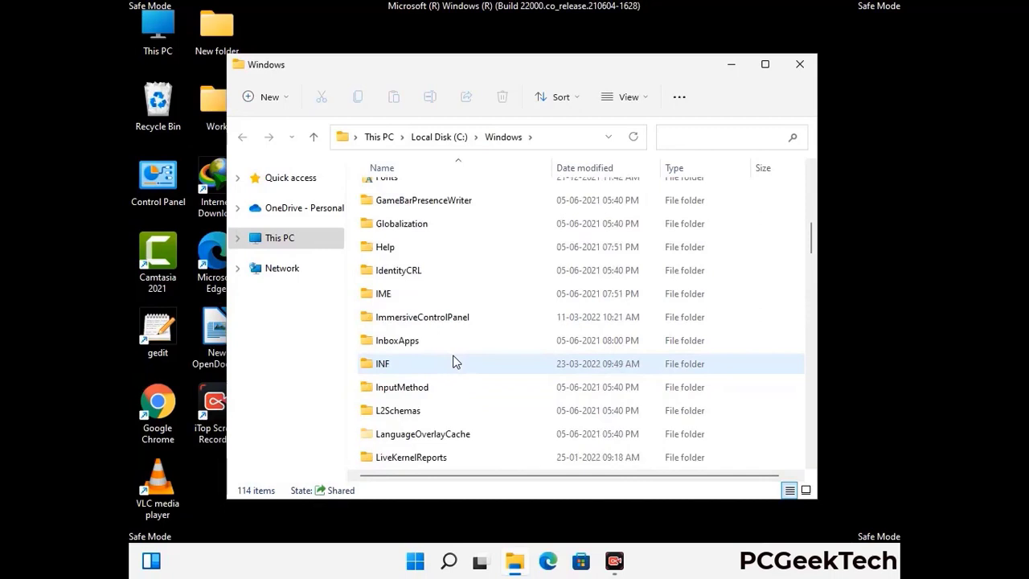
scroll(452, 364, down, 4)
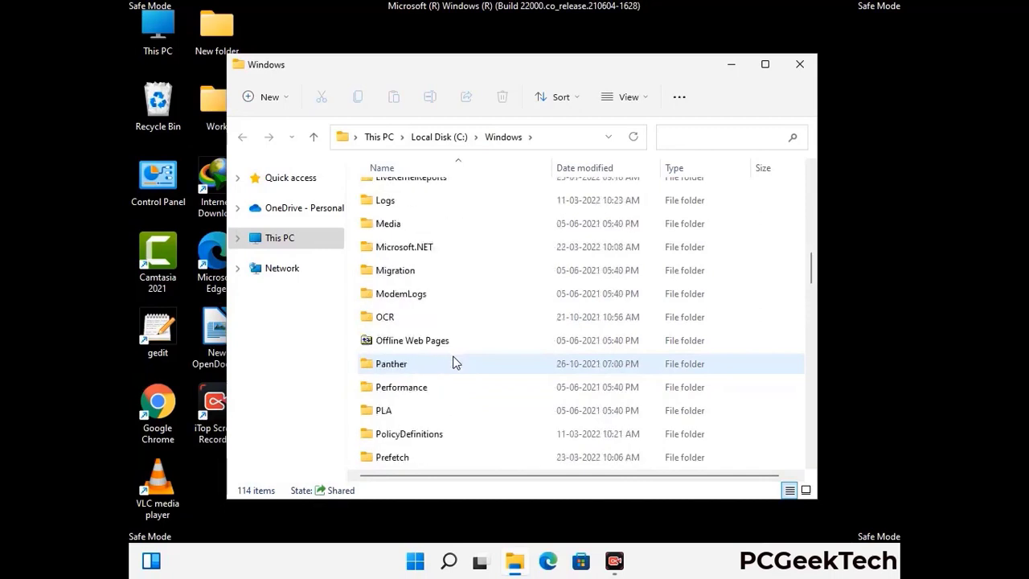
scroll(453, 363, down, 6)
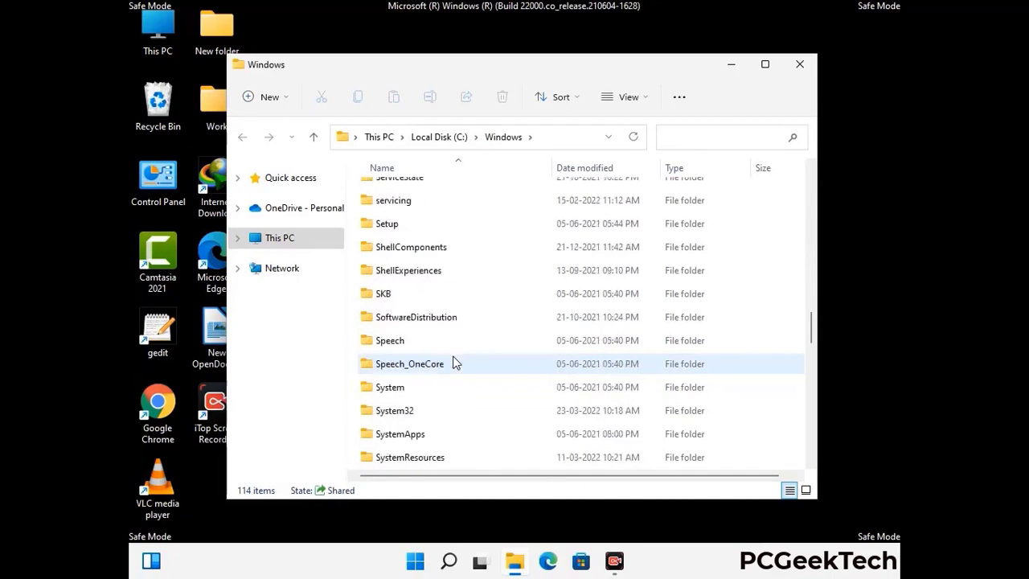
scroll(453, 363, down, 7)
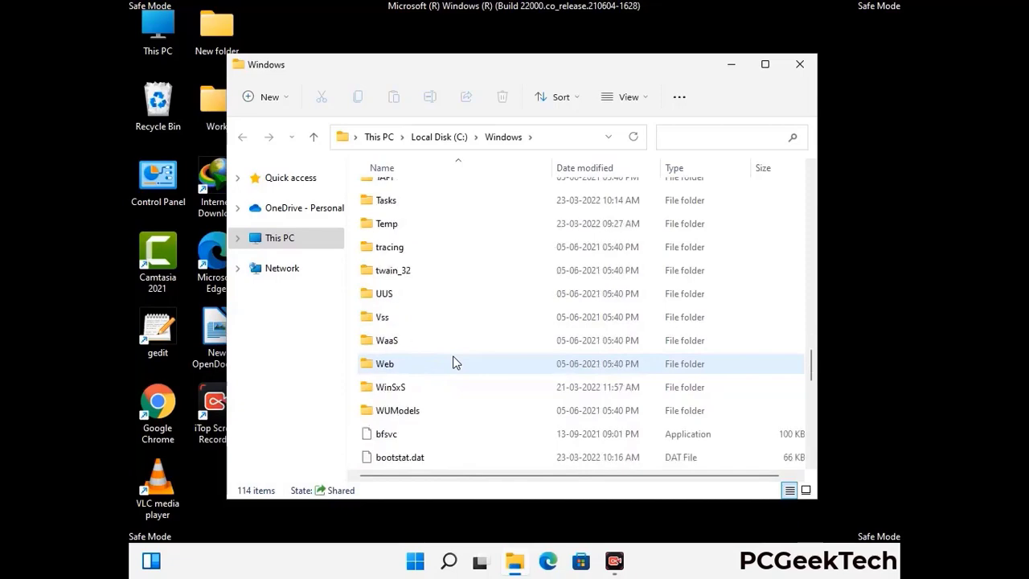
scroll(453, 364, down, 8)
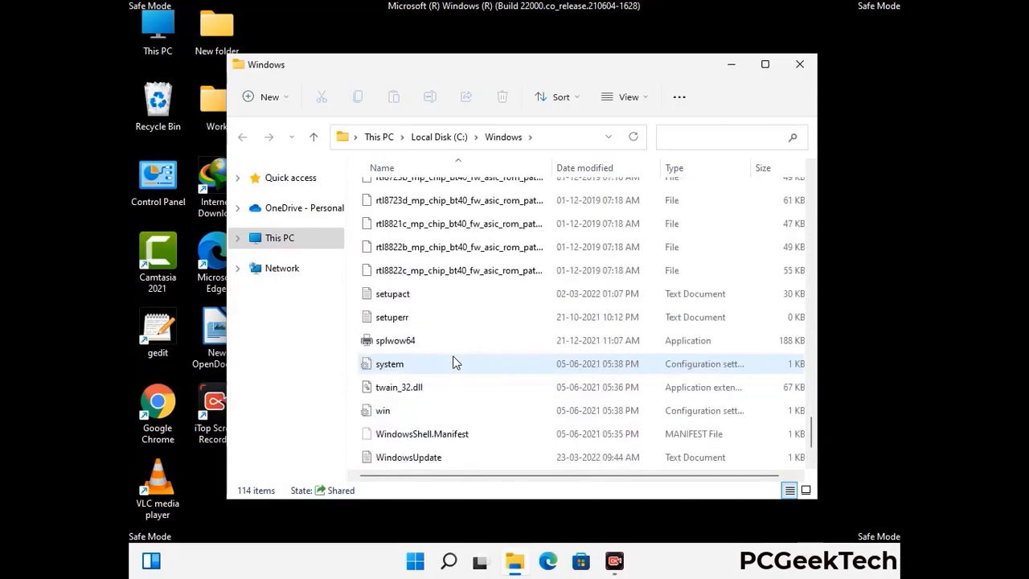
scroll(452, 364, up, 18)
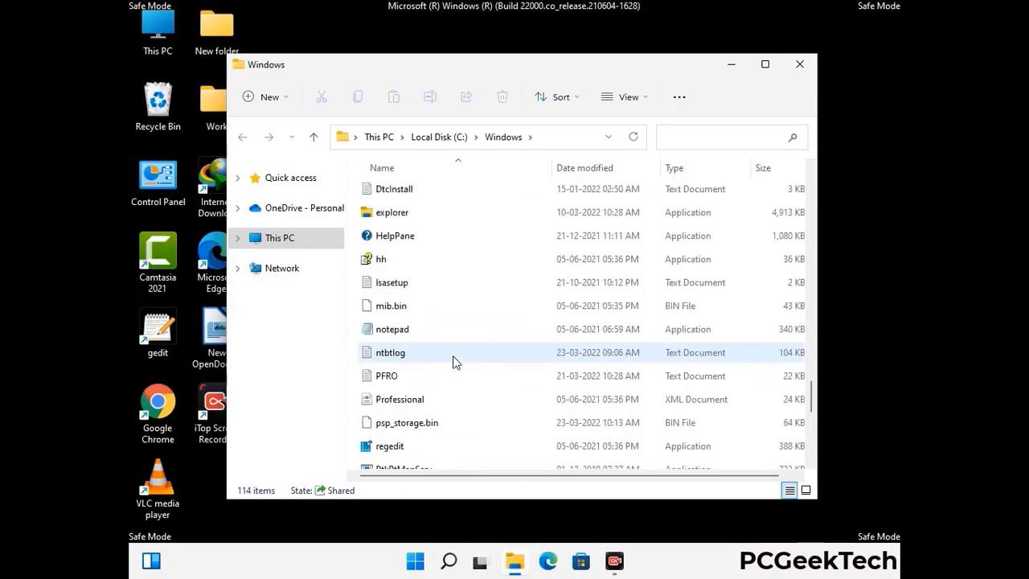
scroll(452, 364, up, 3)
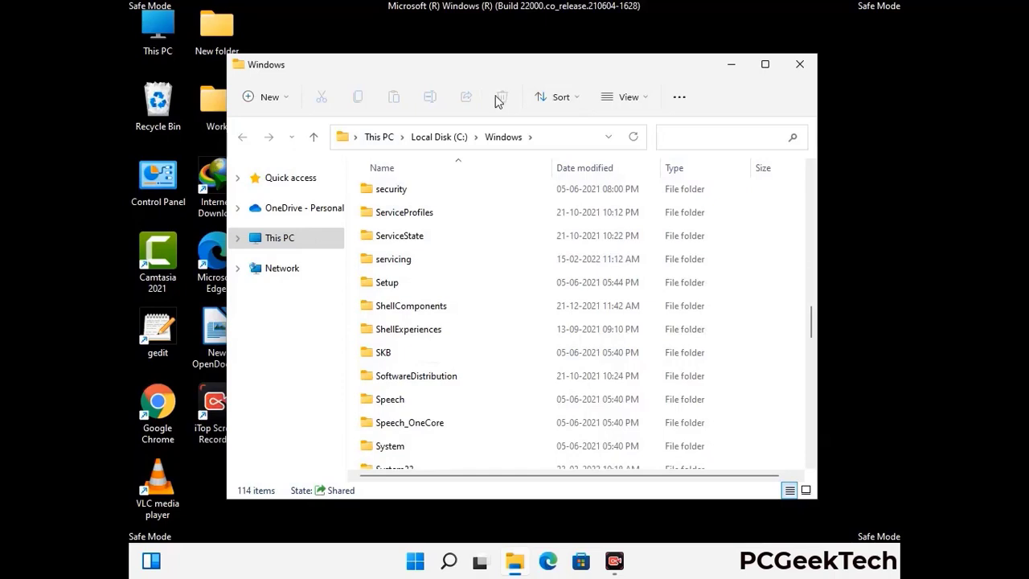
click(802, 65)
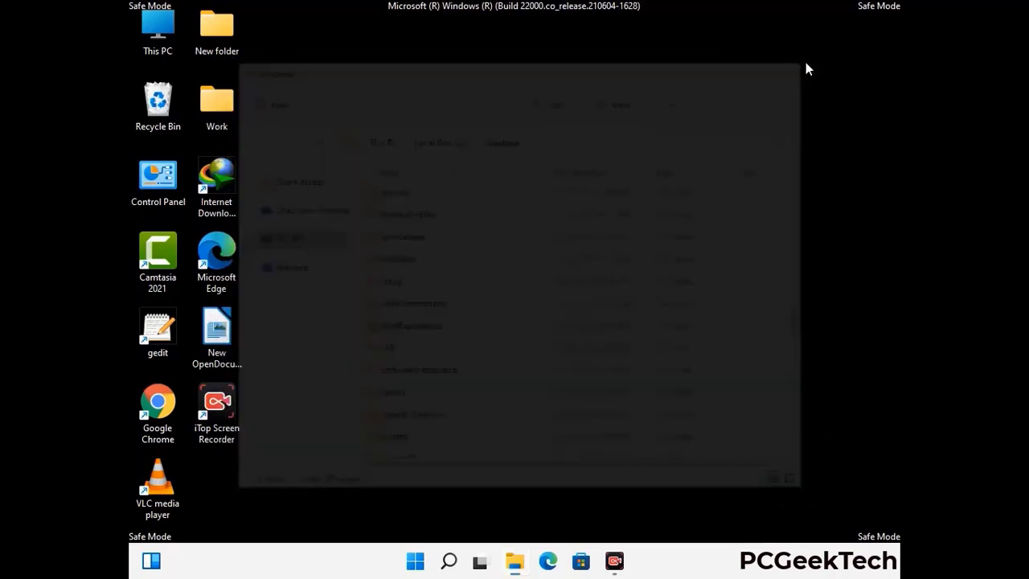
- Open the %temp% location with the Run command
key(super+r)
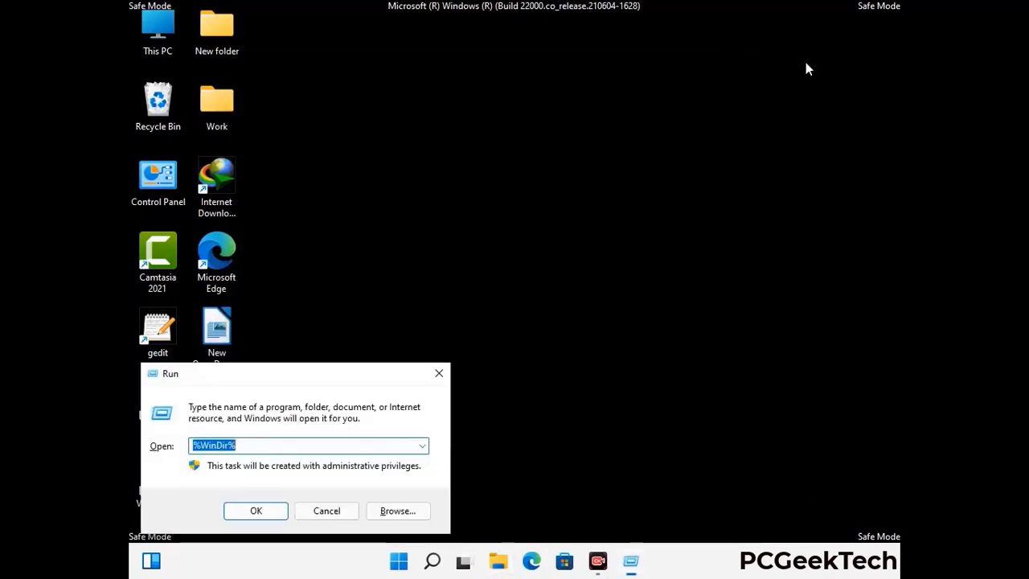
drag(344, 379, 585, 139)
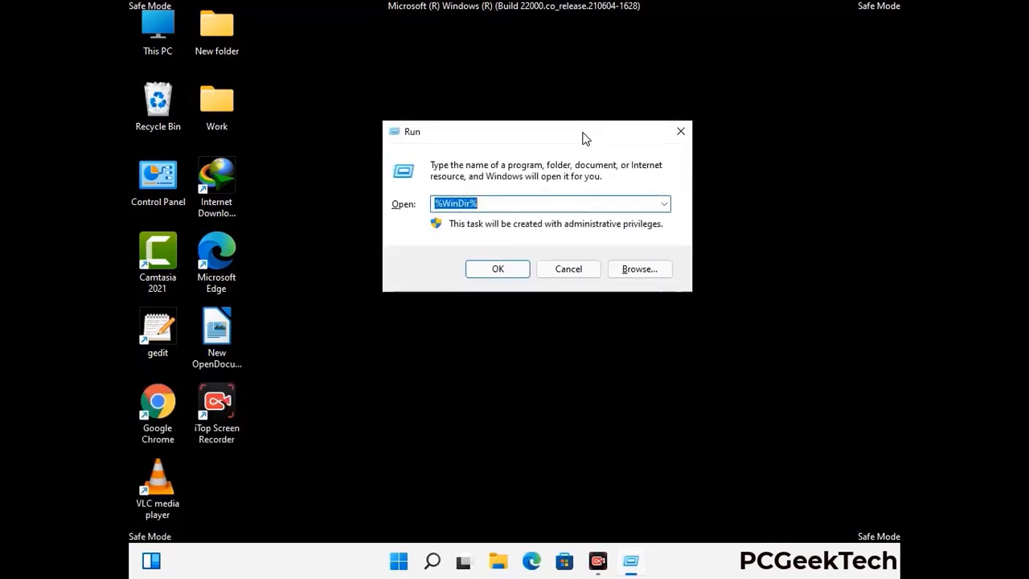
text(%tem)
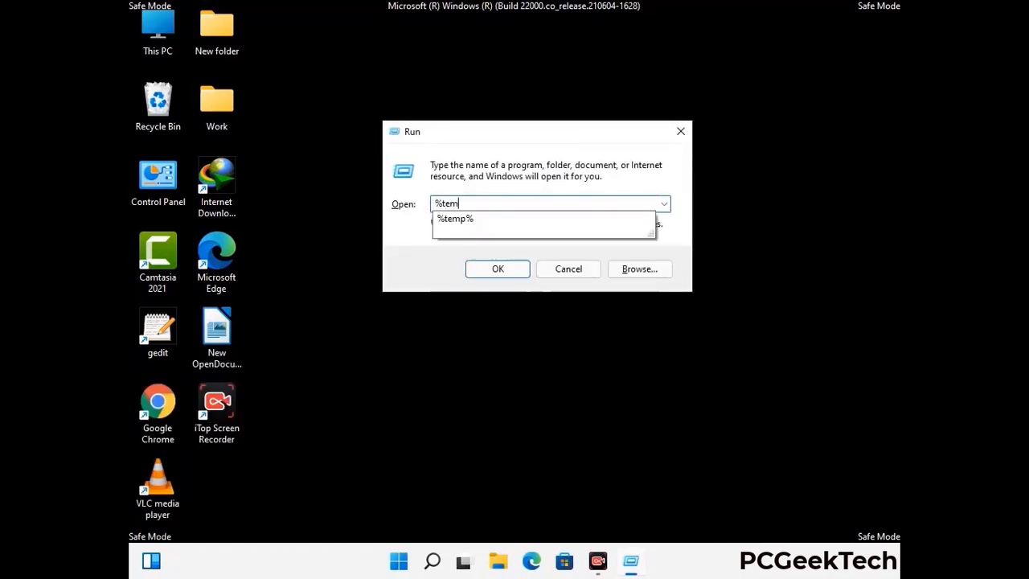
text(p%)
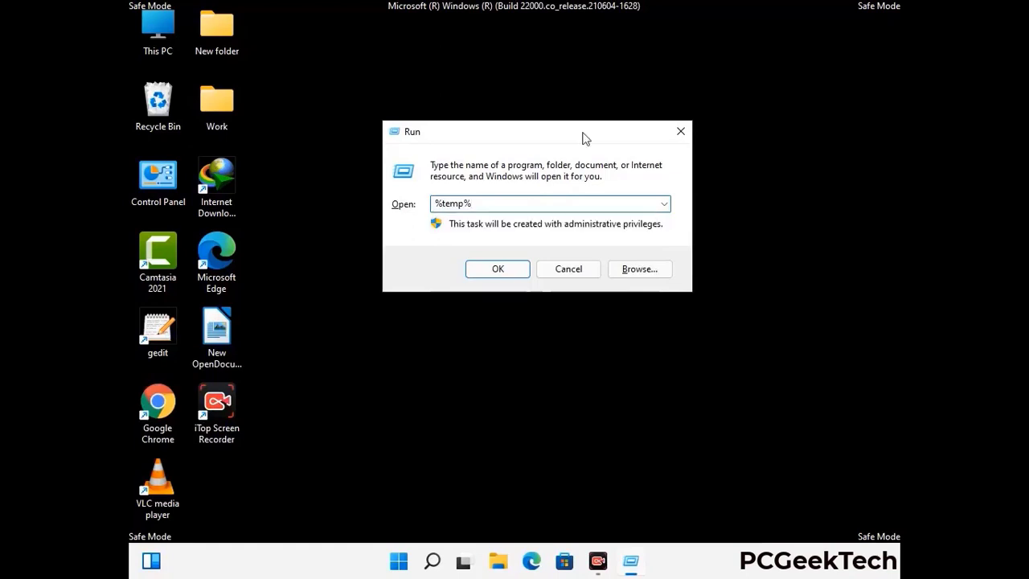
click(513, 266)
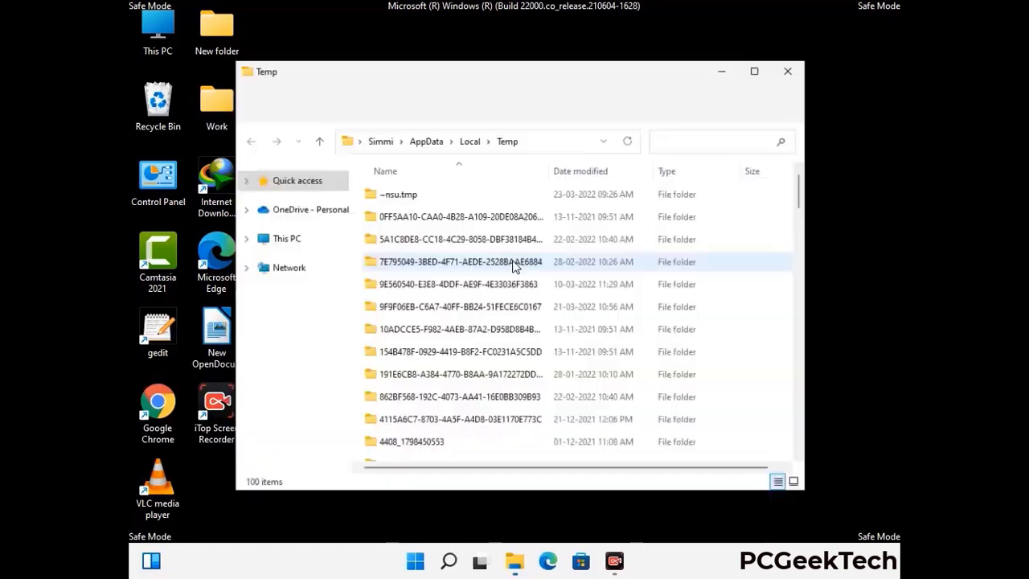
- Delete all items in the user's Temp folder and close the folder window
click(467, 309)
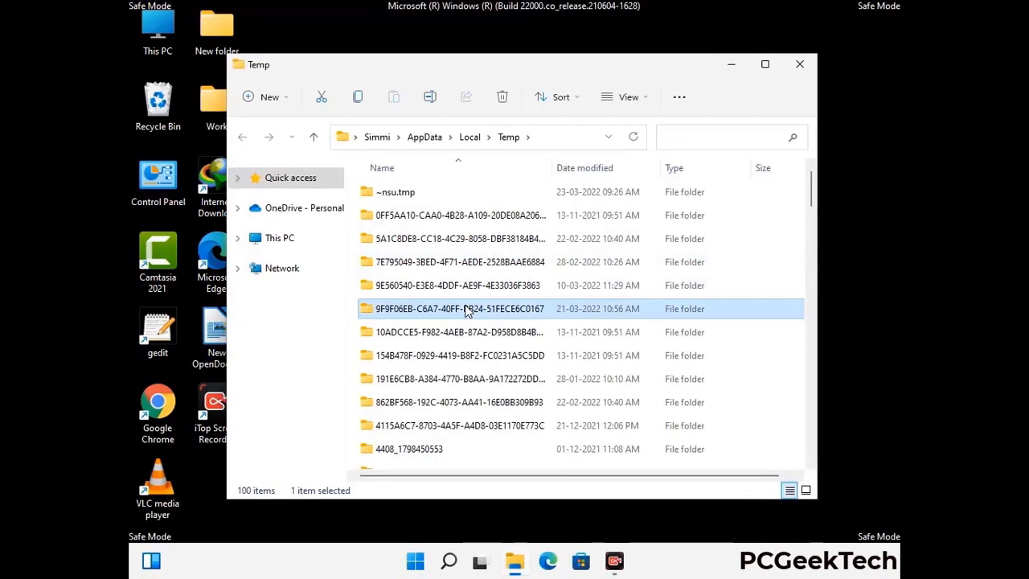
key(ctrl+a)
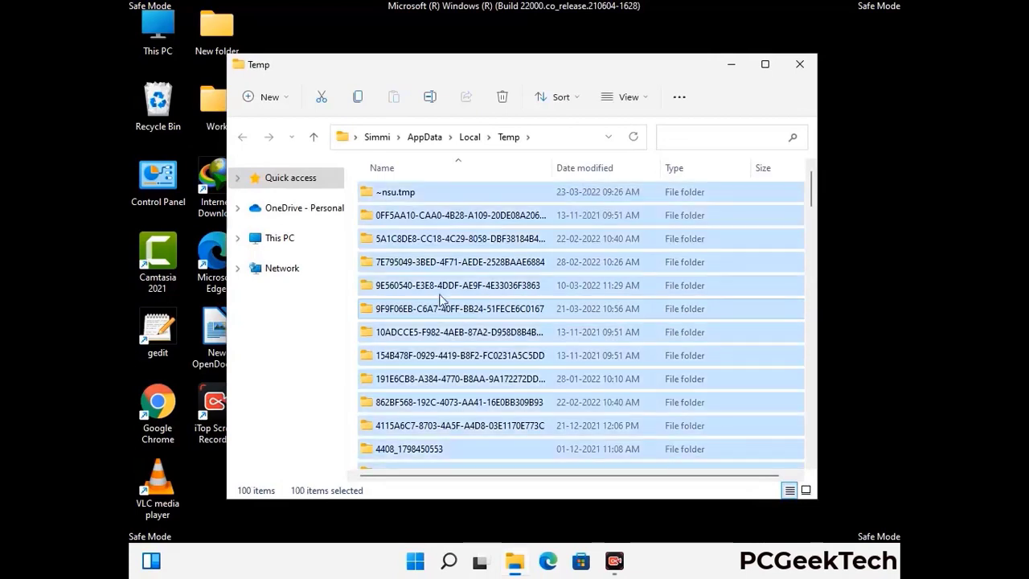
click(505, 97)
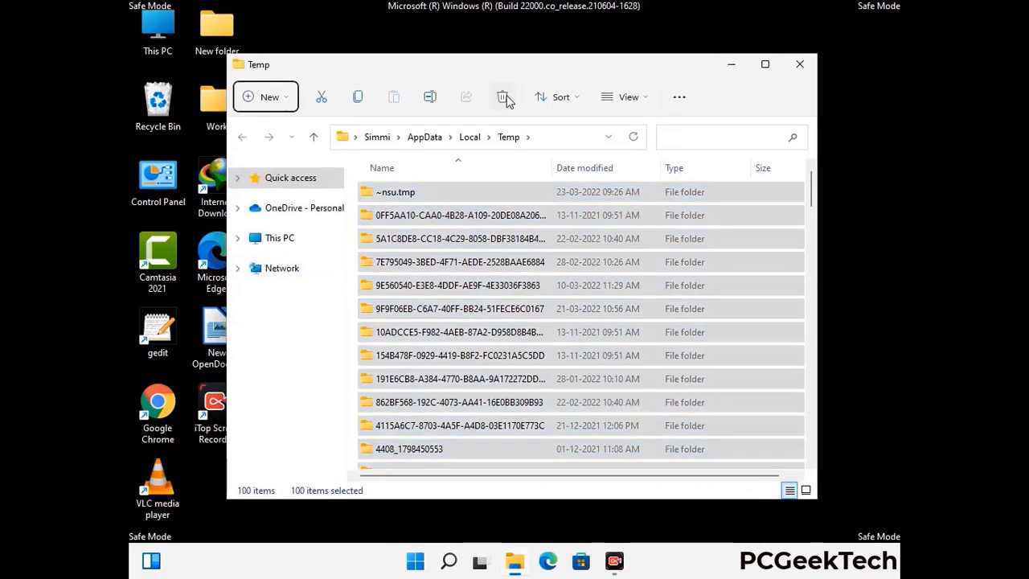
click(800, 64)
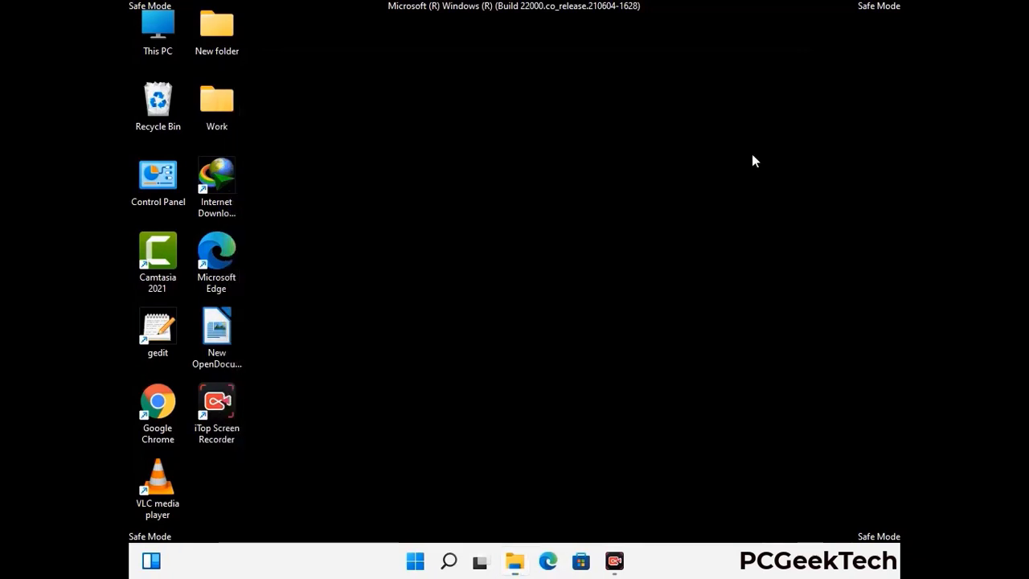
- Enter temp as the location to open with the Run command
key(super+r)
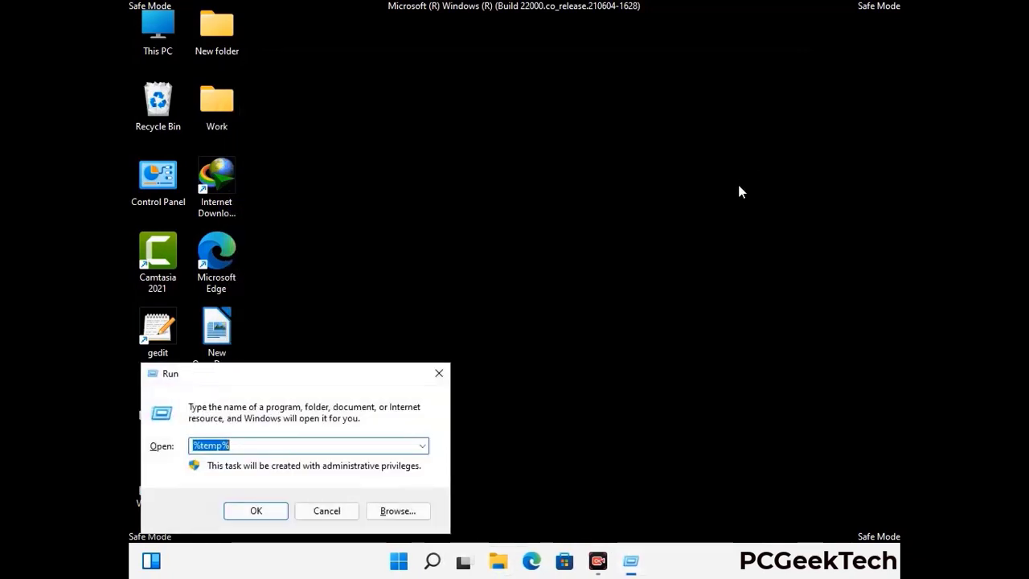
drag(348, 368, 585, 144)
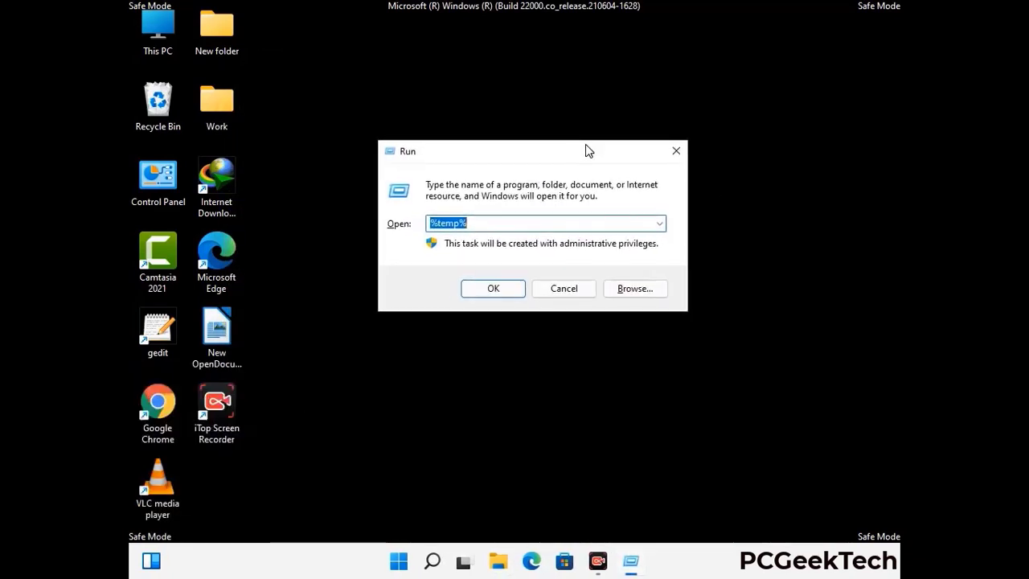
text(temp)
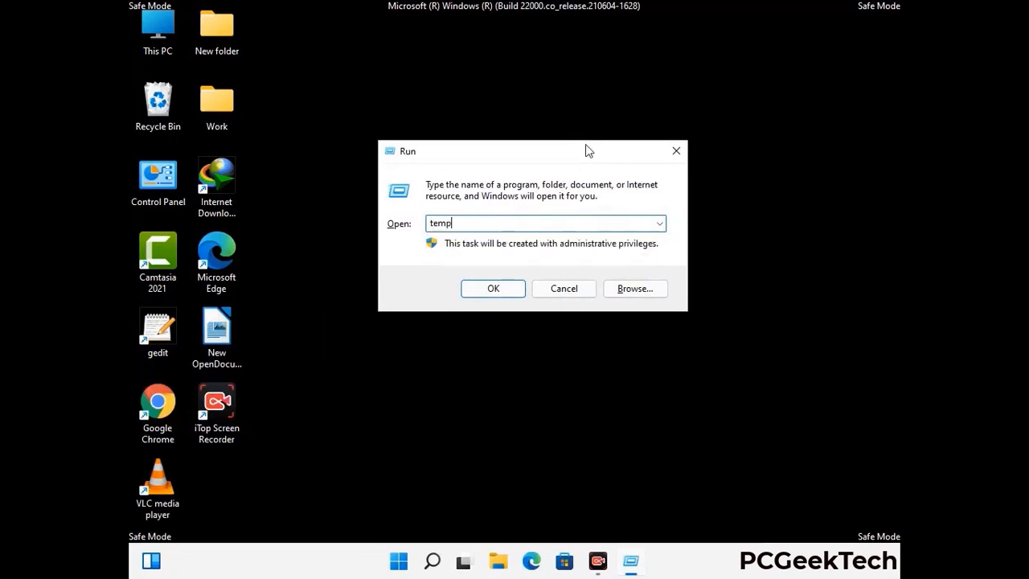
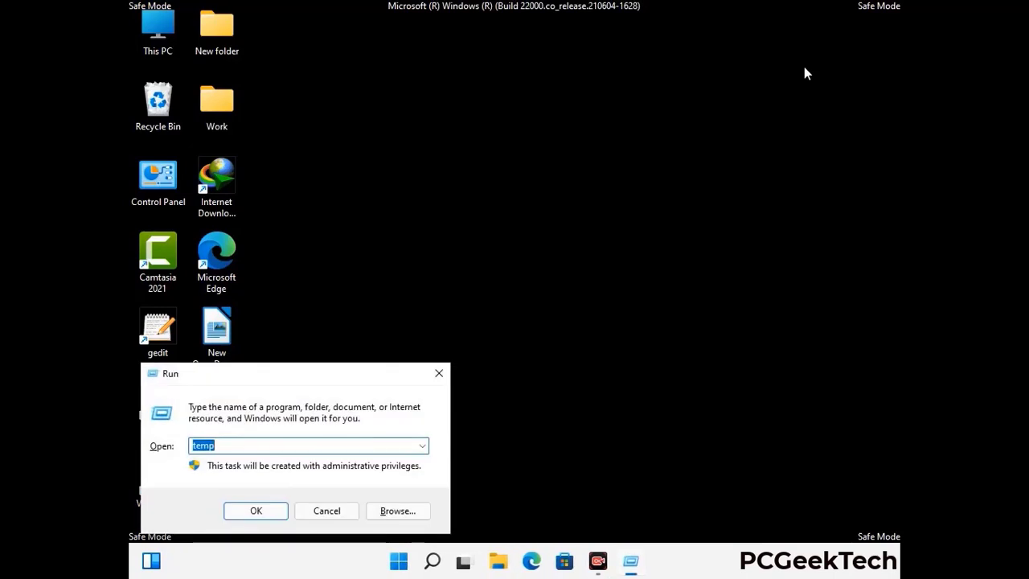
- Launch the Registry Editor by running regedit from the Run command
drag(322, 382, 535, 129)
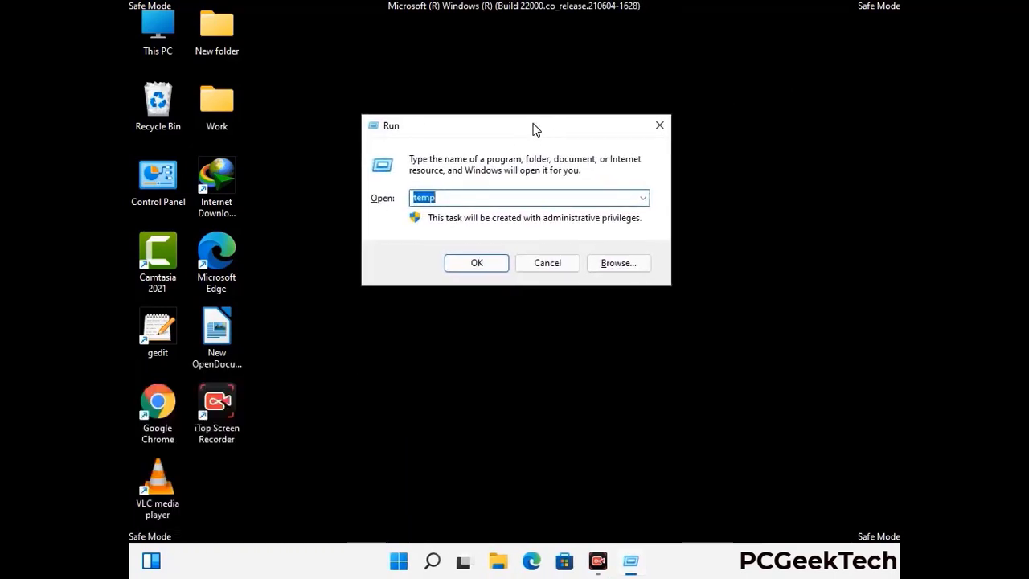
text(regedit)
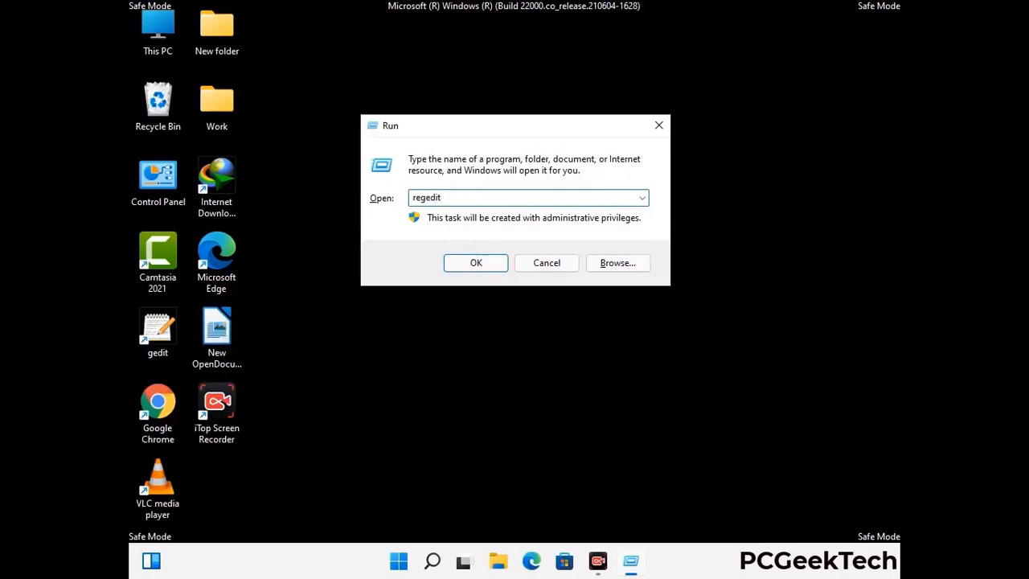
key(Return)
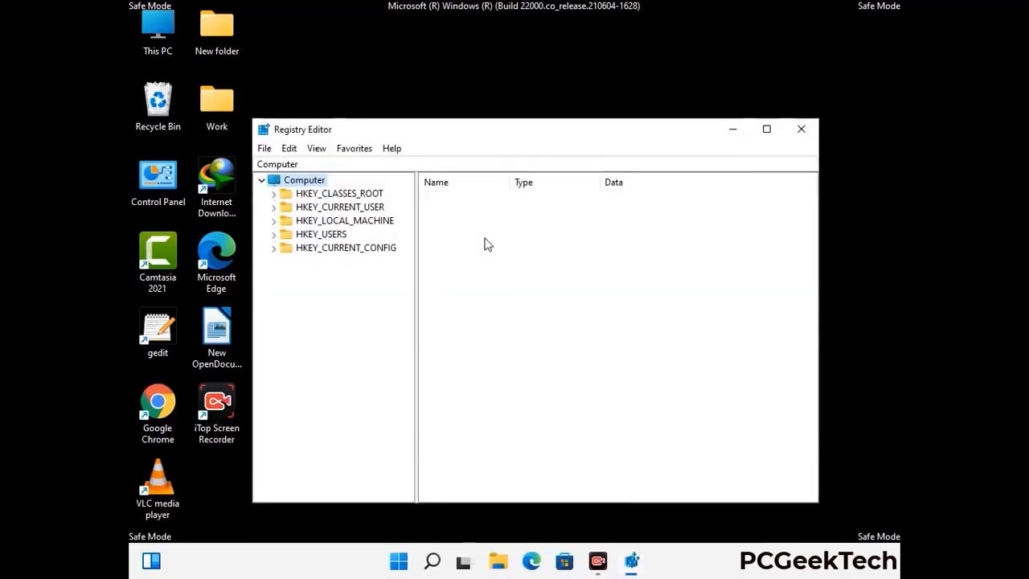
- Expand the registry tree to HKEY_CURRENT_USER\Software\Microsoft
click(344, 220)
click(274, 207)
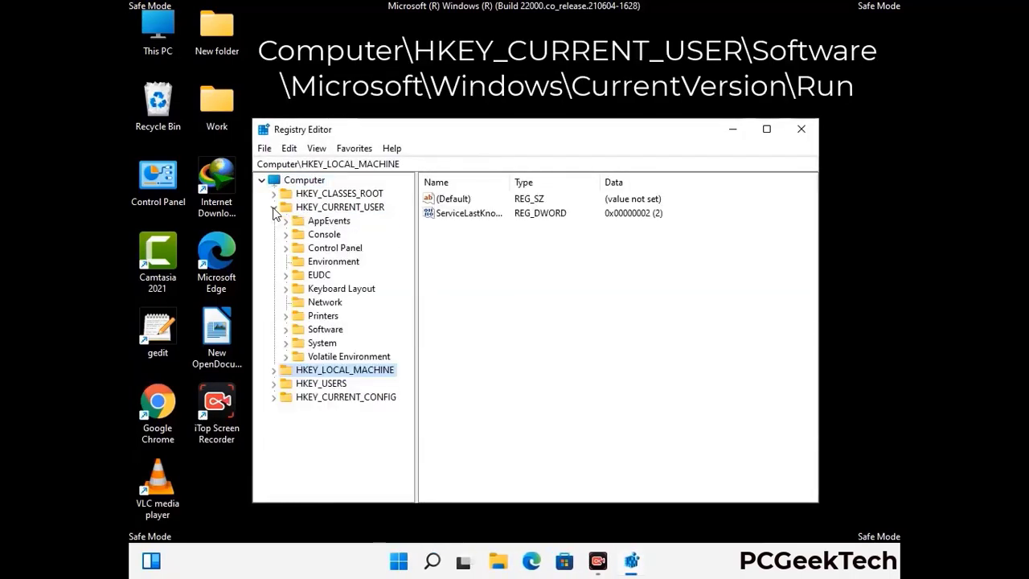
click(322, 333)
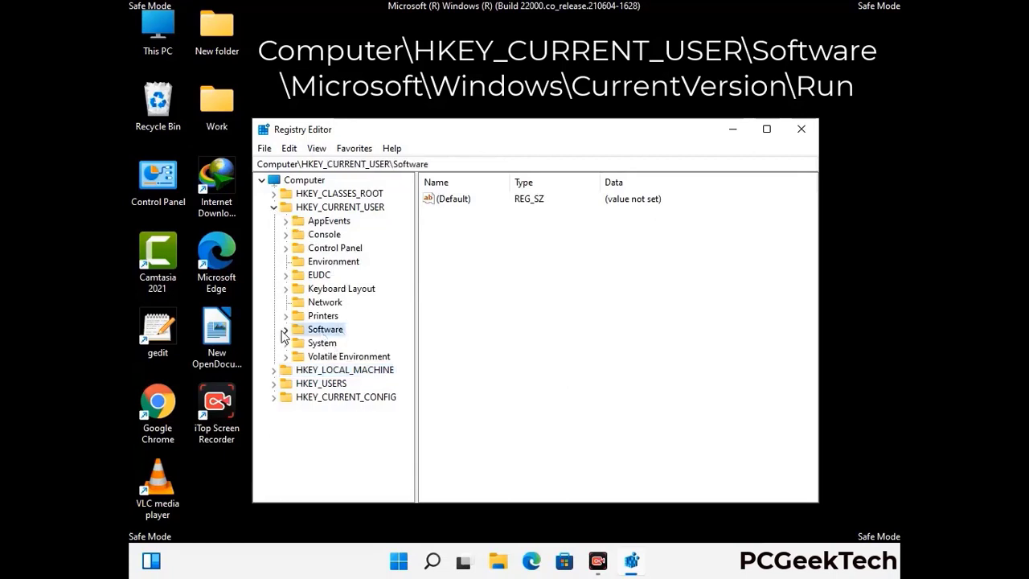
click(284, 329)
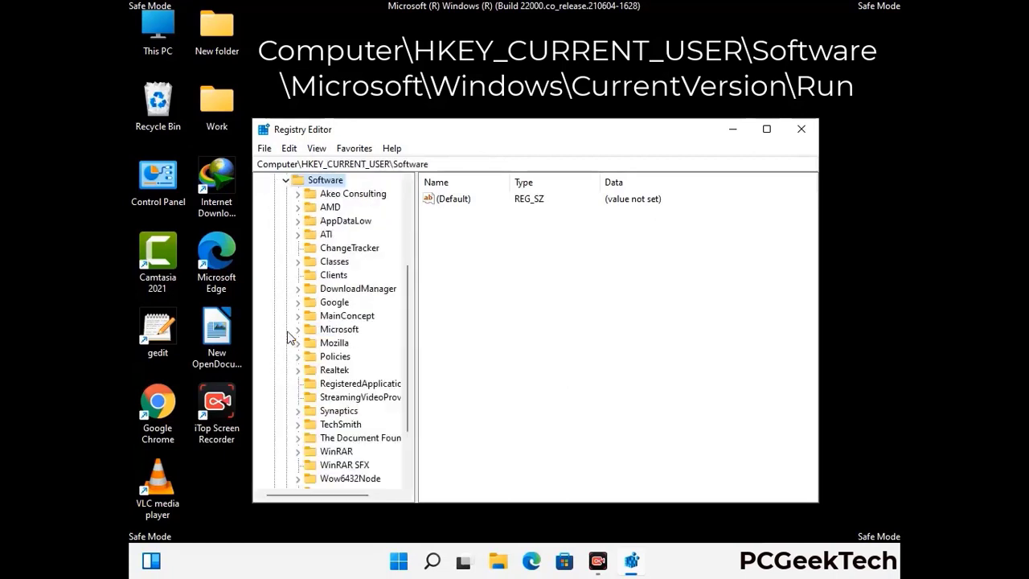
click(336, 333)
click(297, 329)
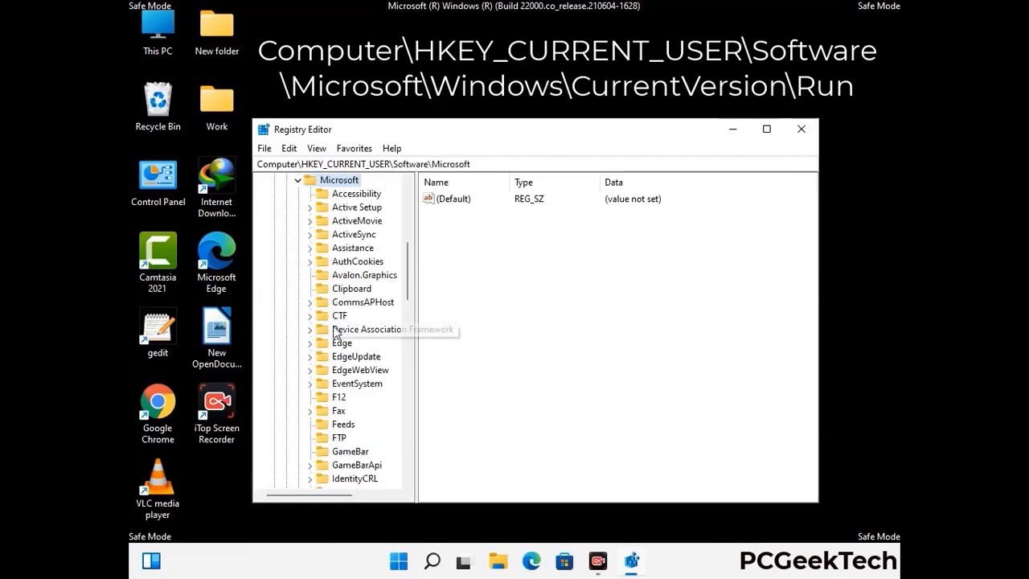
- Expand the Windows key under Microsoft and its CurrentVersion subkey
scroll(378, 298, down, 5)
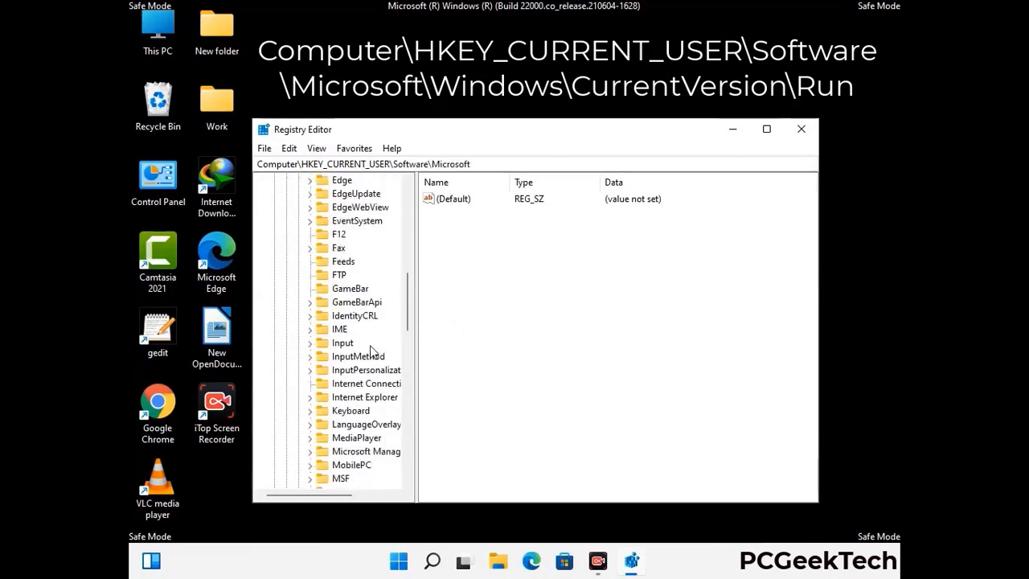
scroll(373, 352, down, 3)
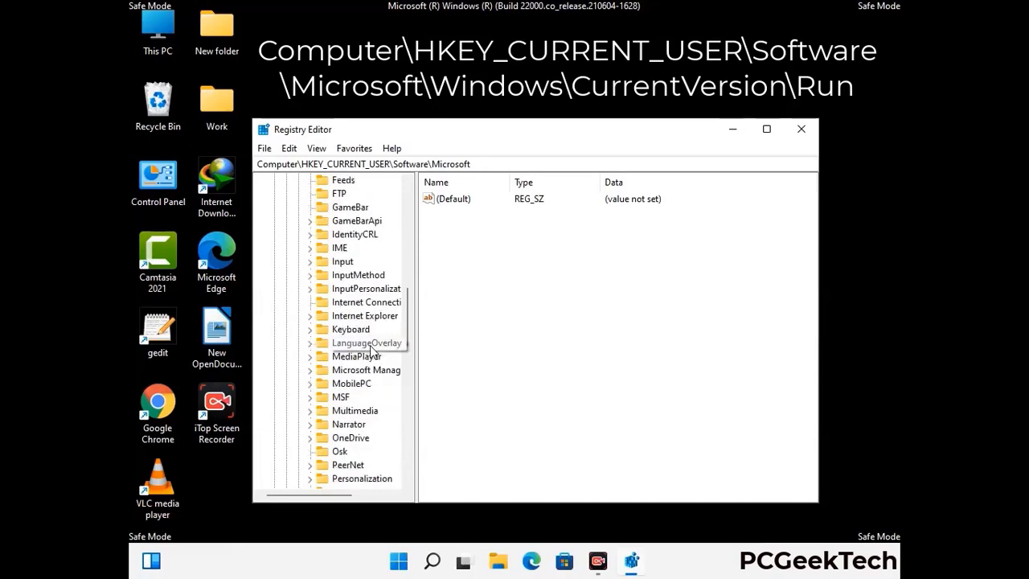
scroll(372, 351, down, 6)
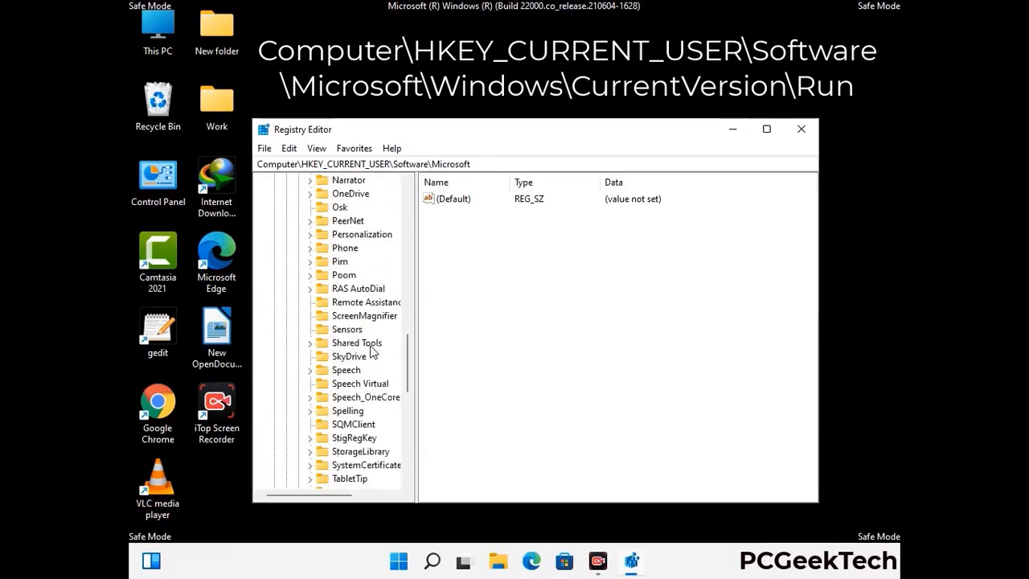
scroll(373, 351, down, 3)
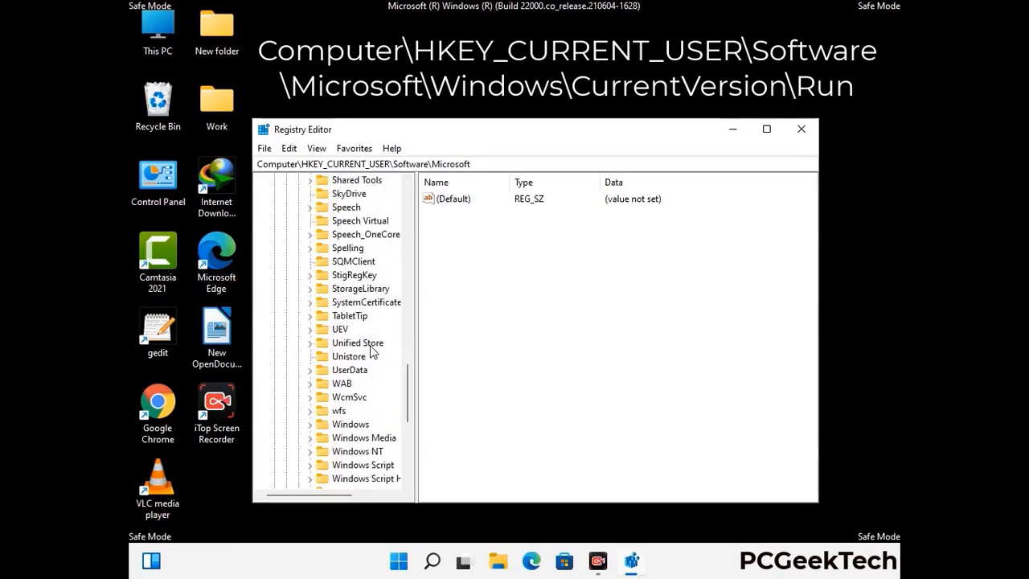
double_click(351, 384)
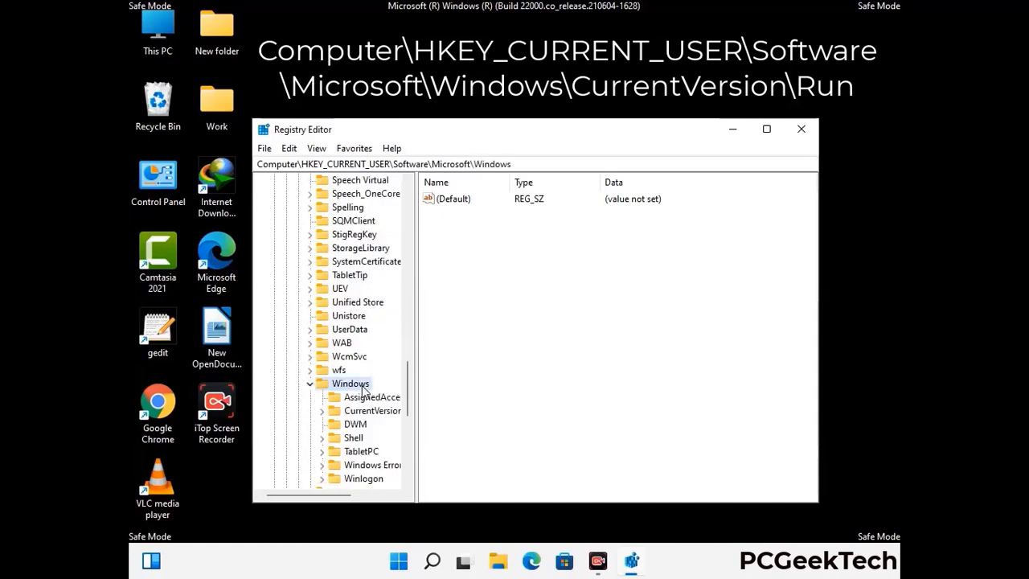
scroll(374, 378, down, 1)
click(373, 369)
double_click(374, 370)
- Select the Run key under CurrentVersion to list its startup entries
scroll(370, 358, down, 5)
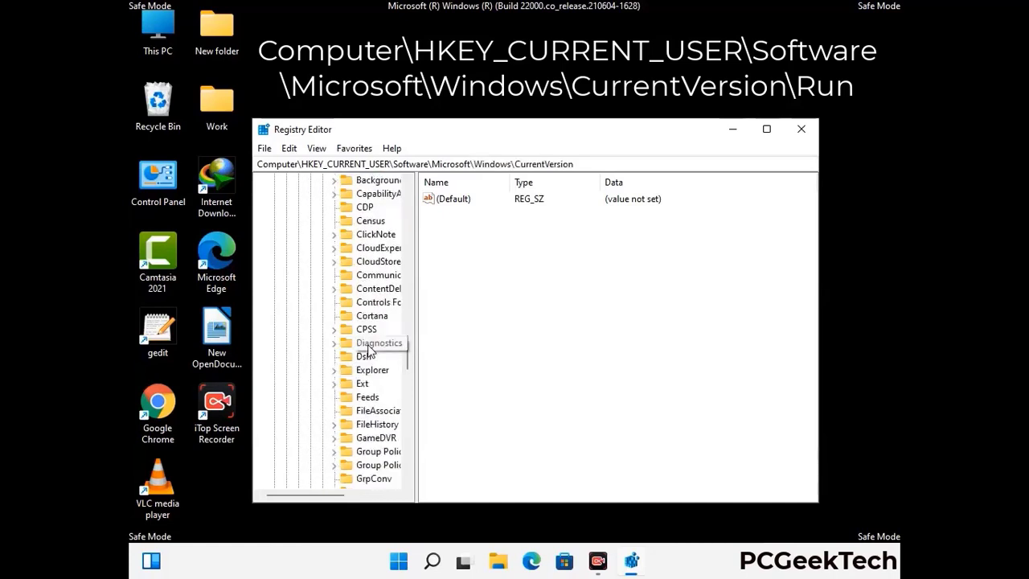
scroll(368, 351, down, 4)
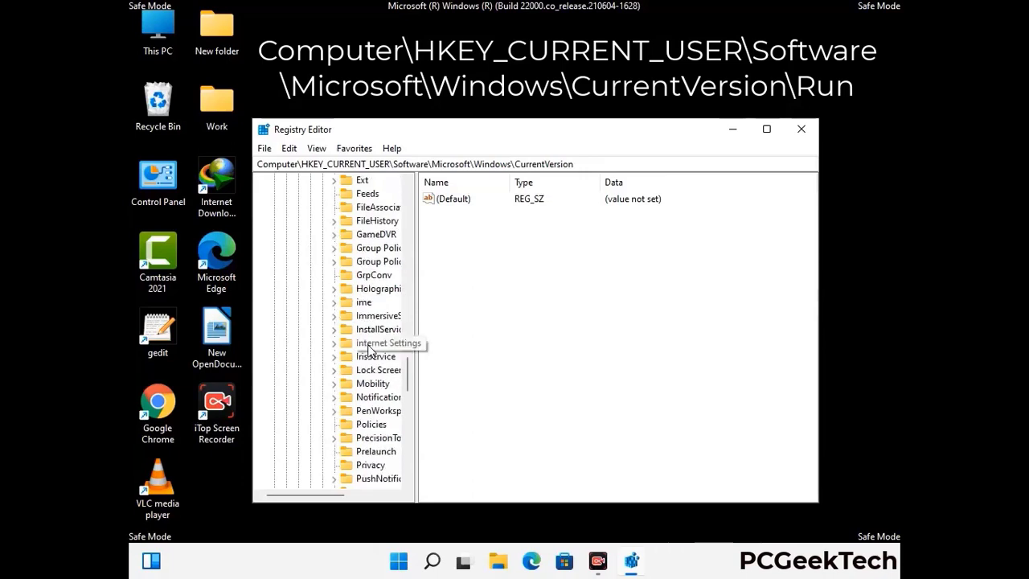
scroll(370, 351, down, 1)
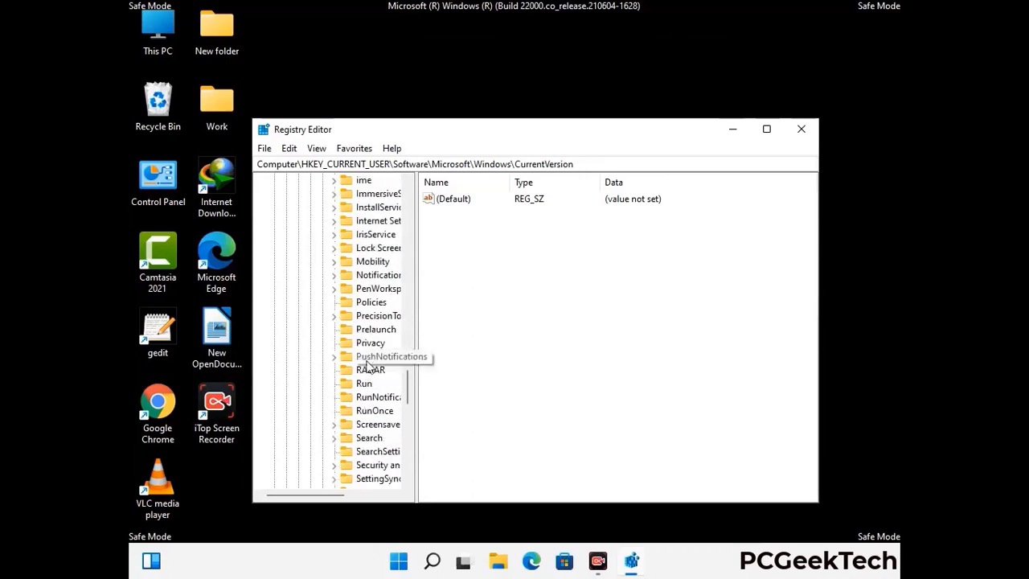
click(364, 384)
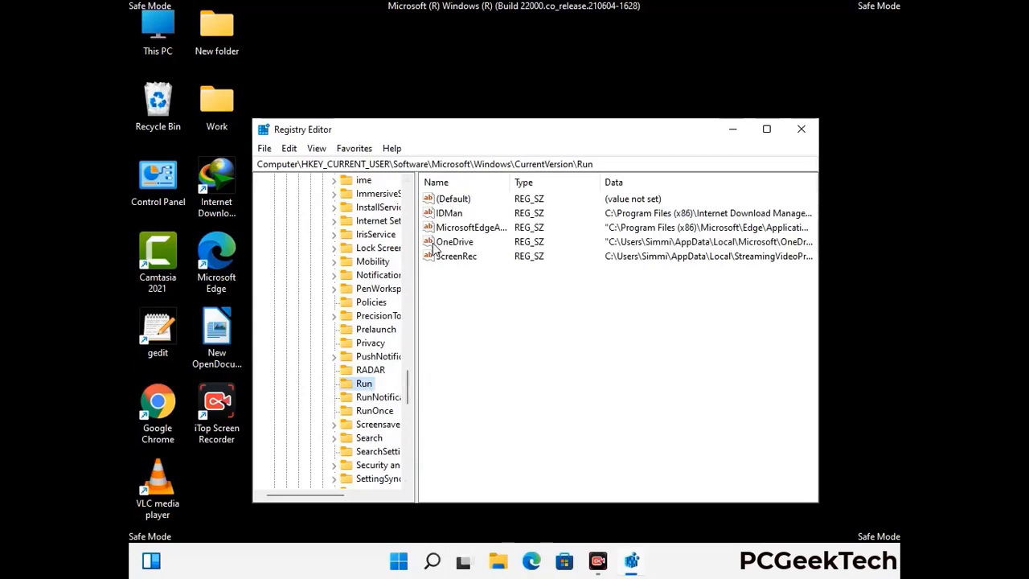
- Delete the ScreenRec value from the Run key and confirm the permanent deletion
click(455, 257)
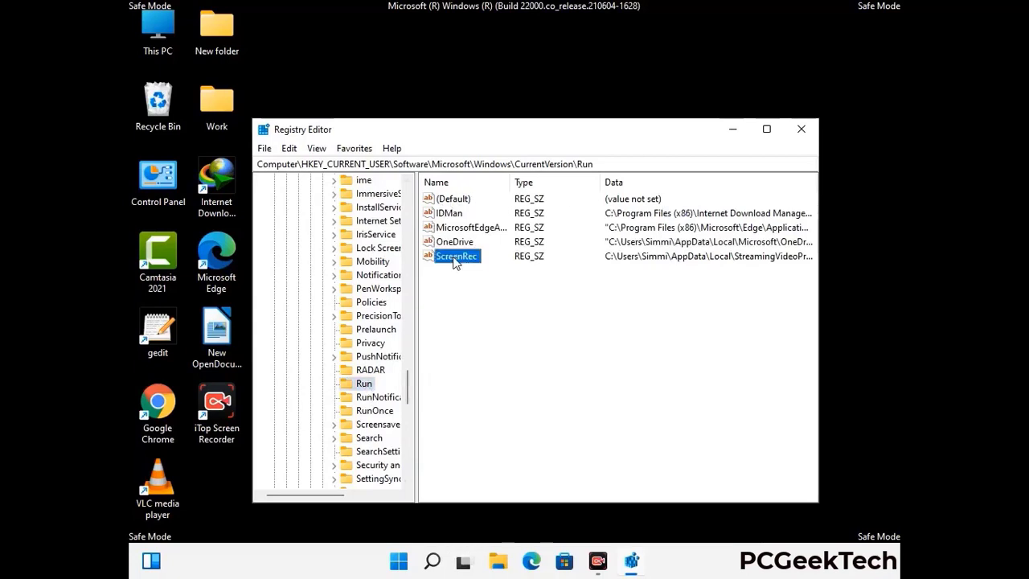
click(460, 258)
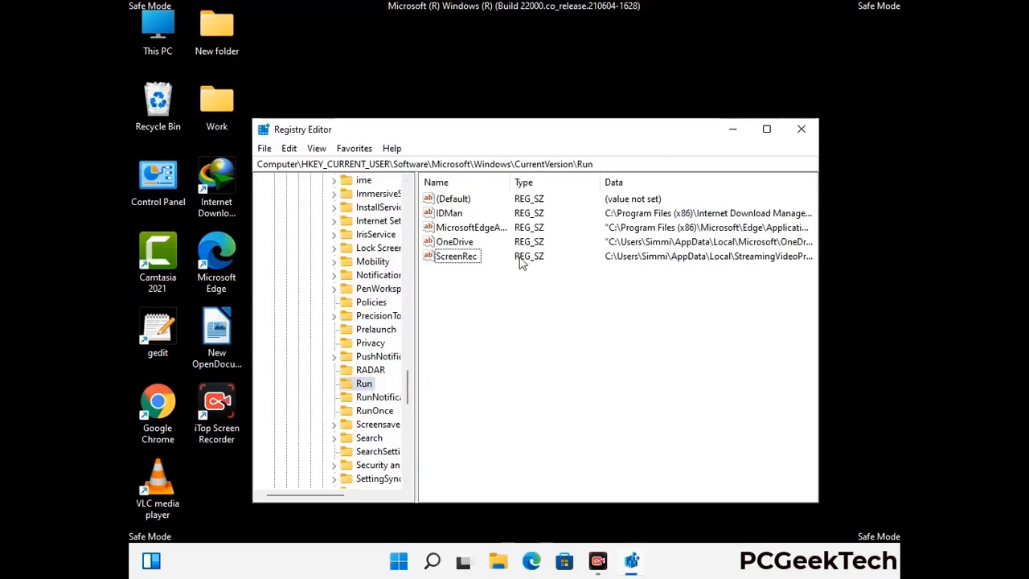
key(Escape)
right_click(465, 261)
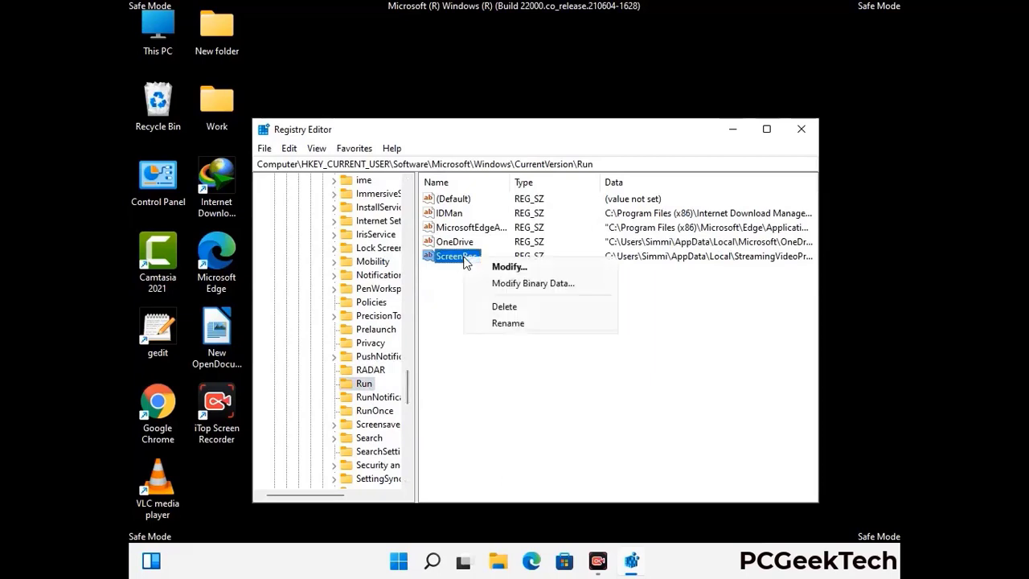
click(493, 305)
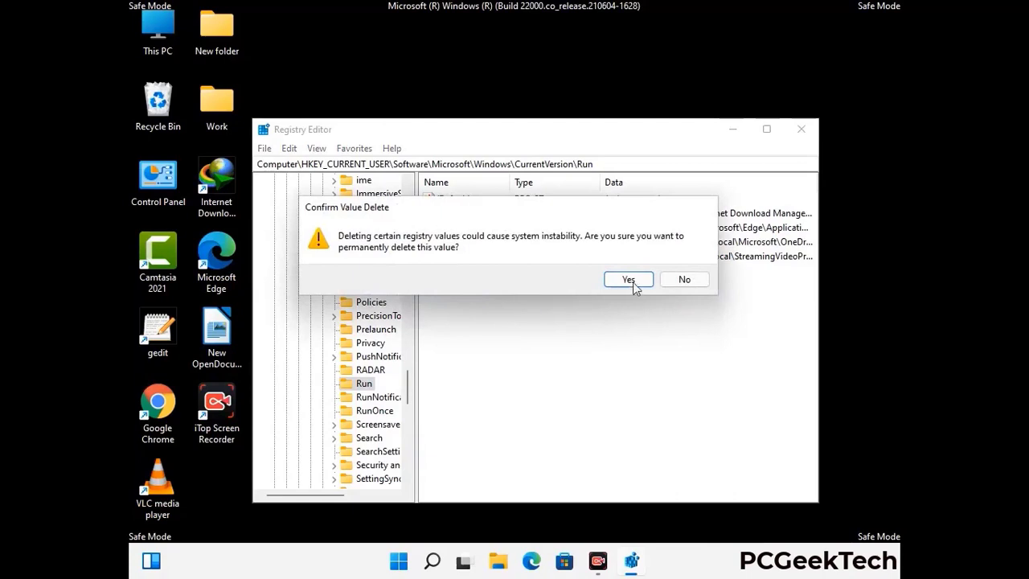
click(643, 283)
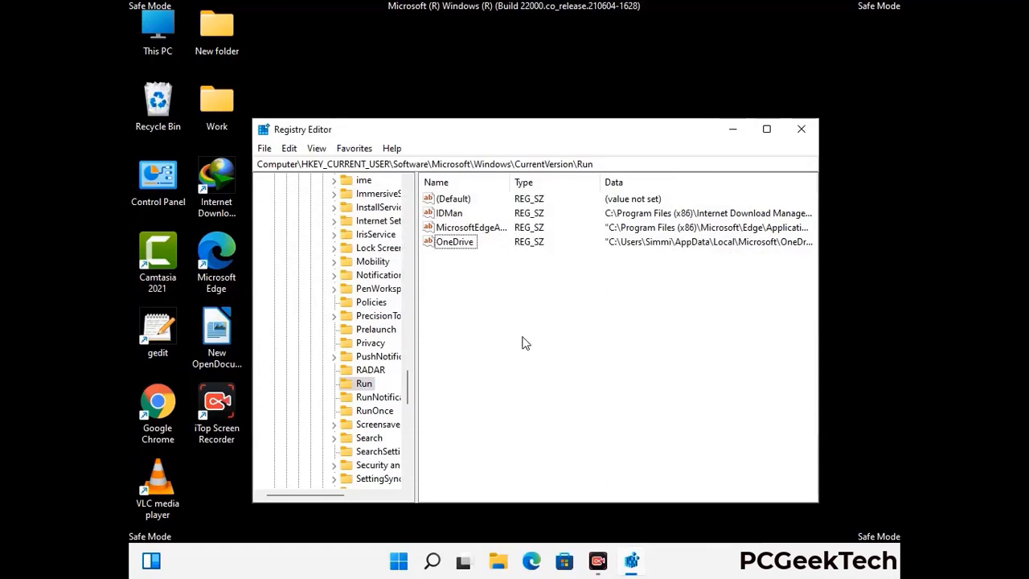
- Search the registry's keys, values and data for "Virus Name", cancelling the running search and closing Registry Editor
key(ctrl+f)
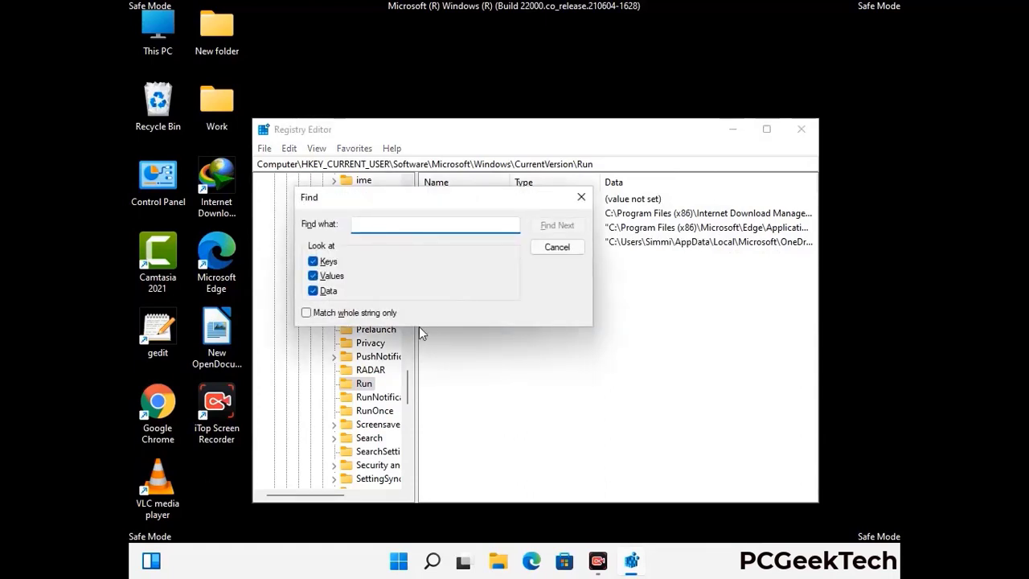
text(Vl)
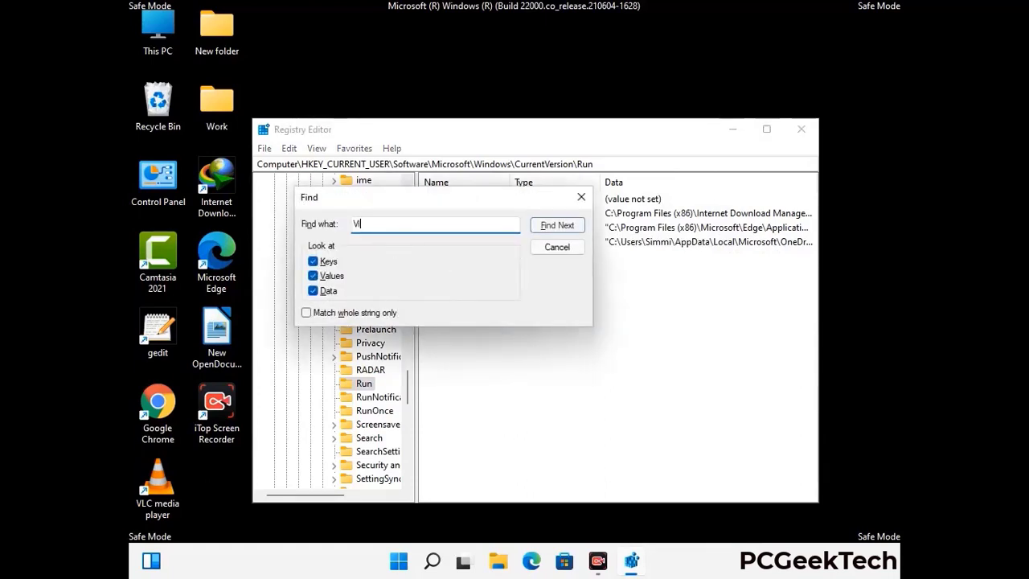
text(rus N)
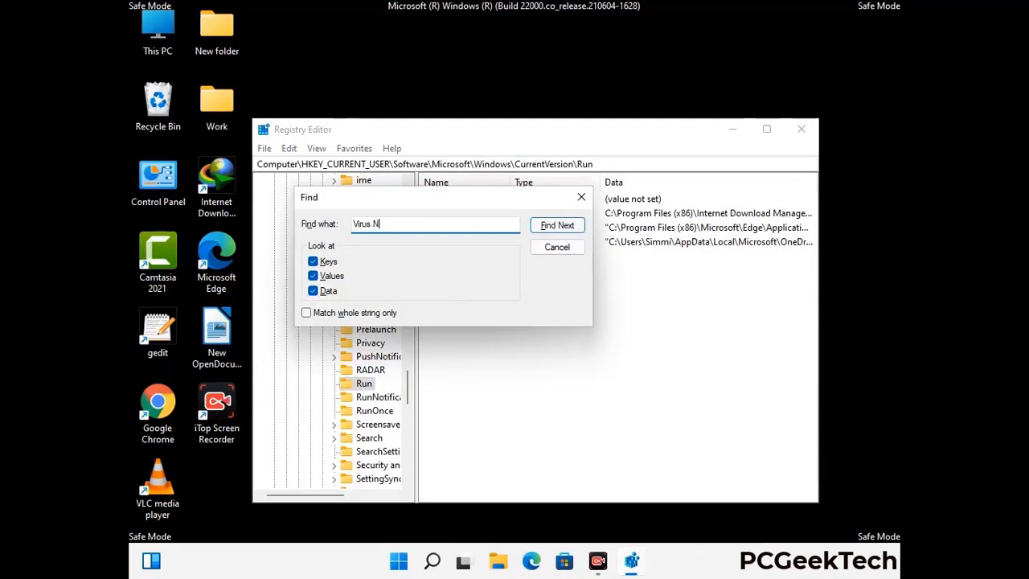
text(ame)
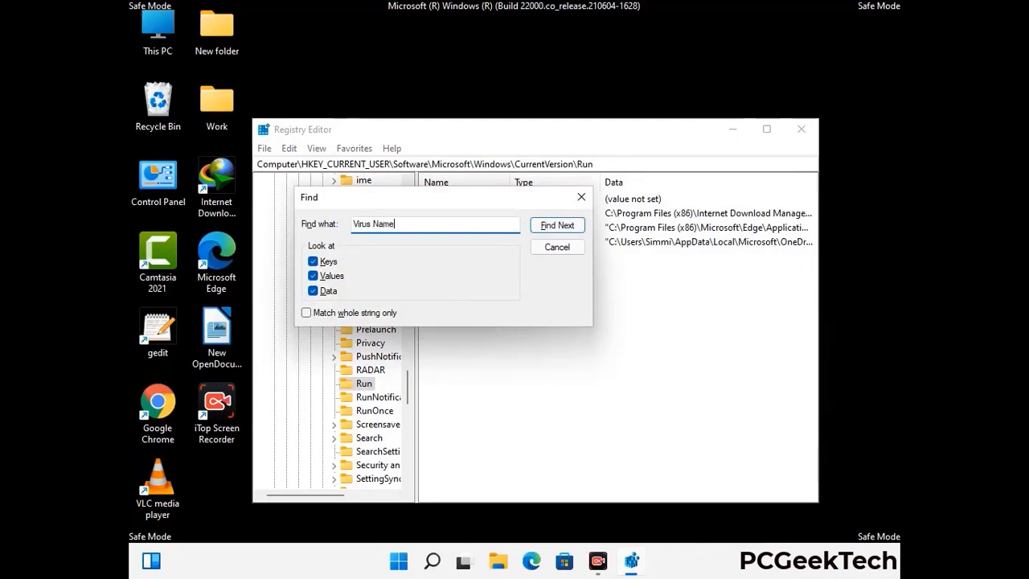
click(545, 229)
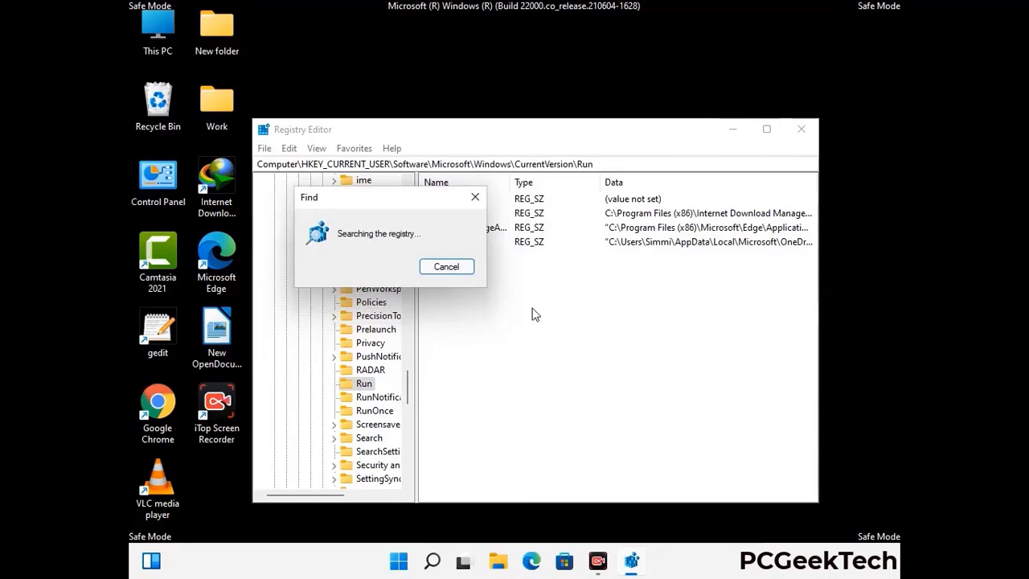
click(480, 199)
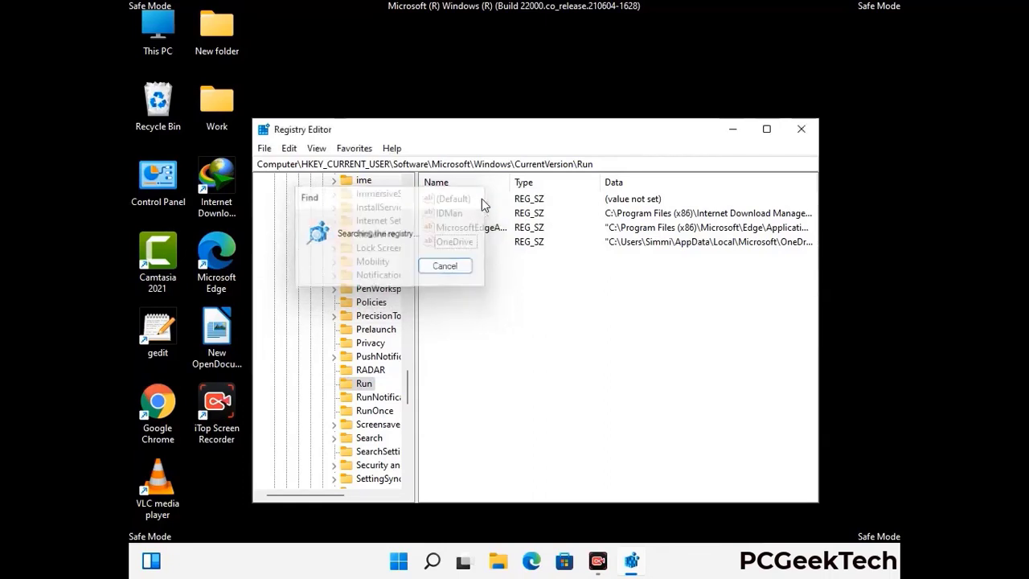
click(803, 131)
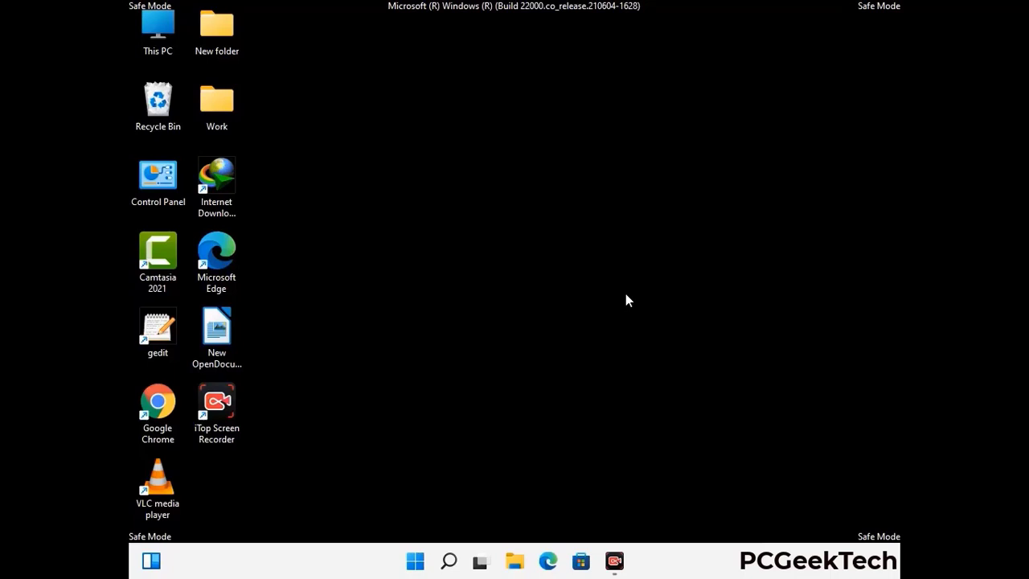
- Open System Configuration by running msconfig
key(super+r)
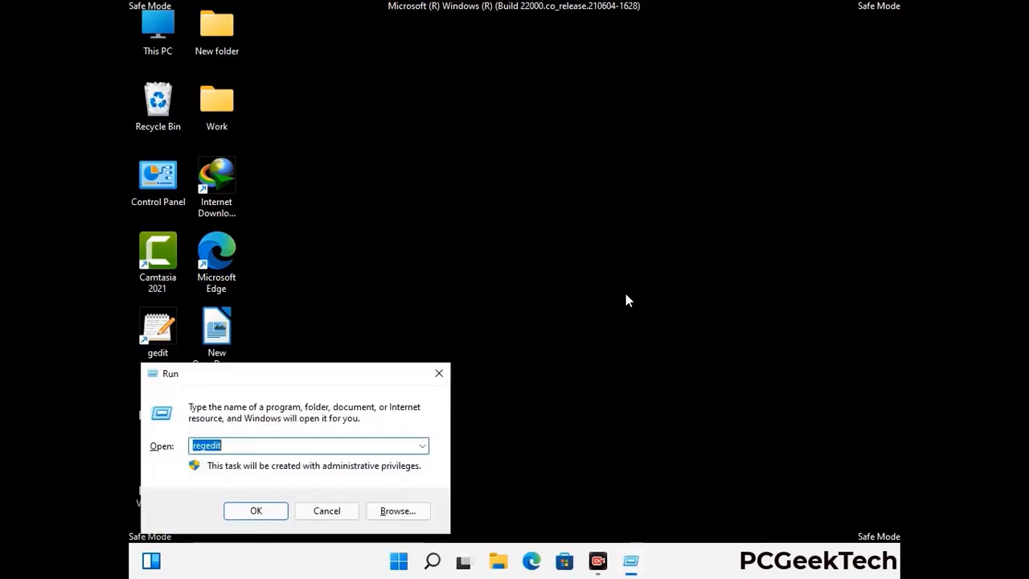
drag(300, 375, 529, 161)
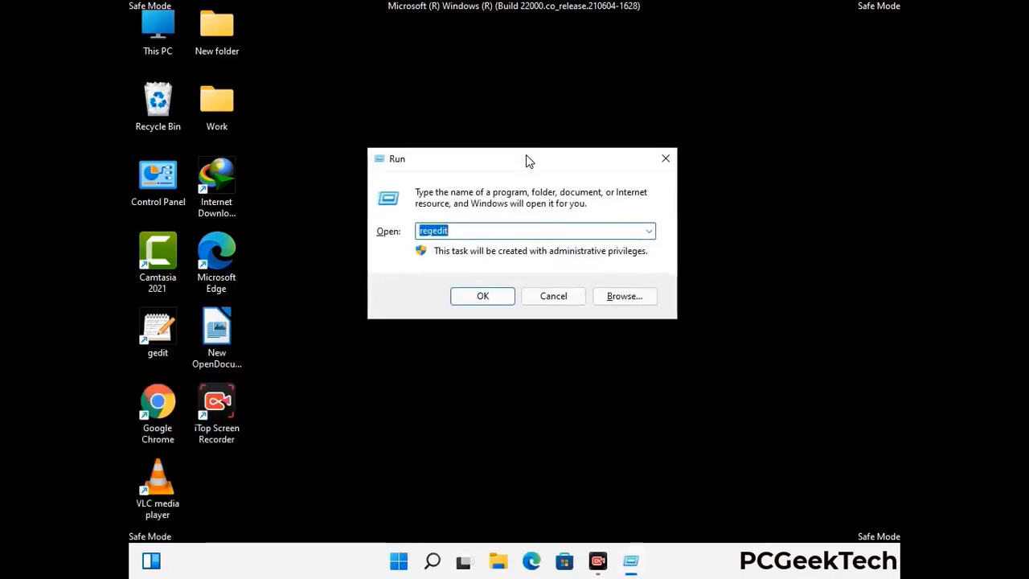
text(msconfig)
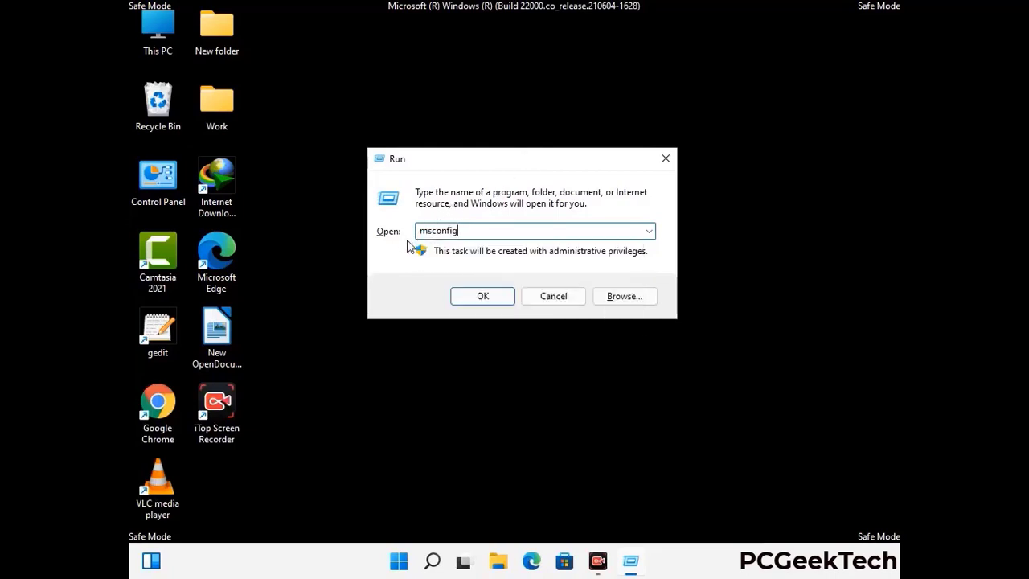
click(480, 297)
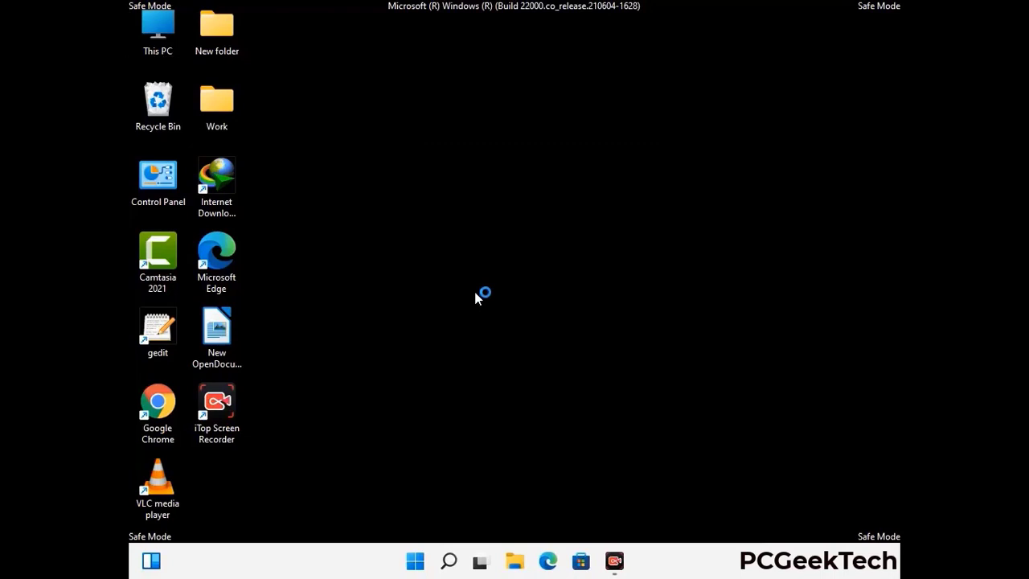
- Disable the Safe boot option in the boot settings for Windows 11
click(354, 160)
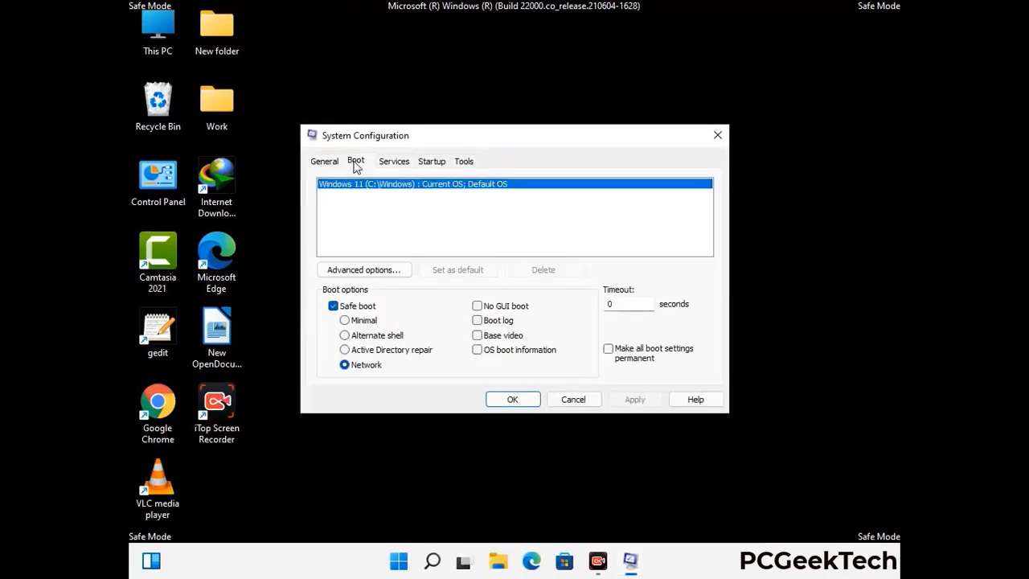
click(333, 306)
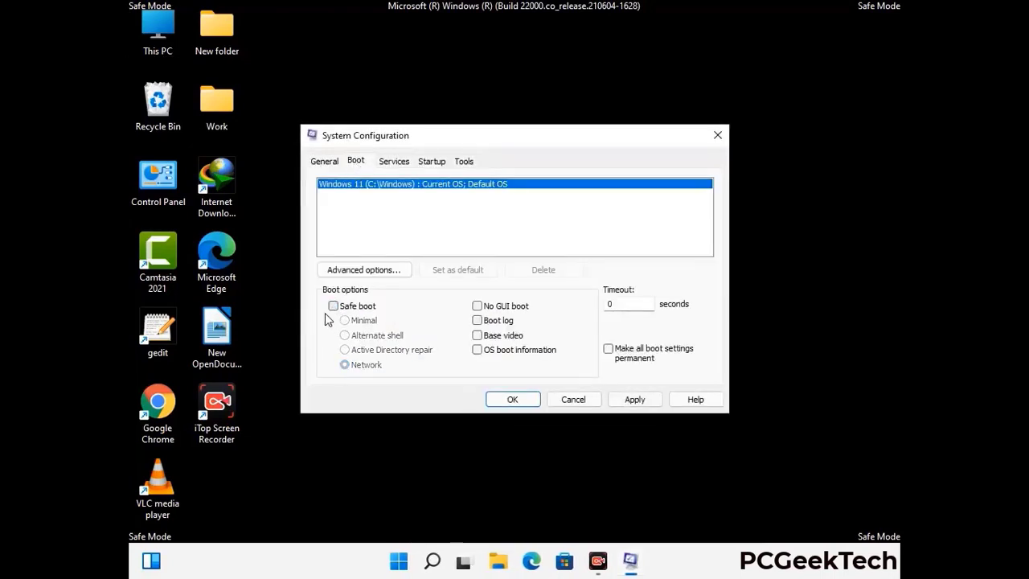